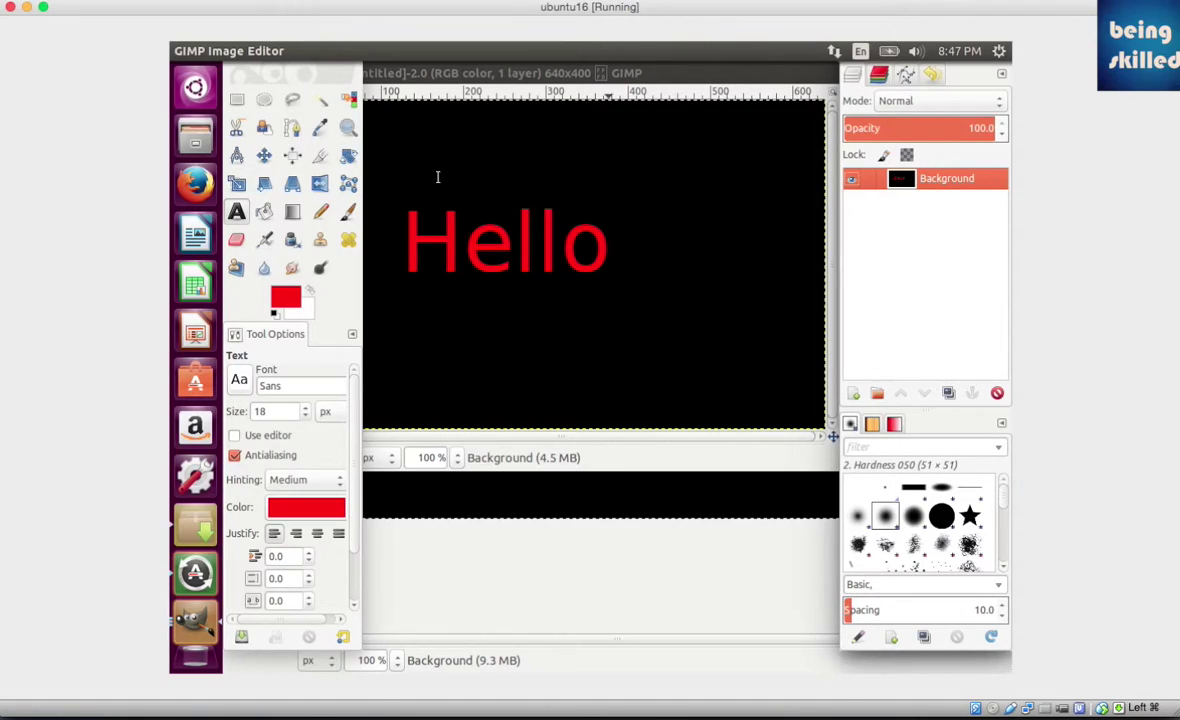
Step: Use Fuzzy Select in add mode to select the letters H, e and both l's of "Hello"
{"action": "left_click", "coordinate": [320, 104]}
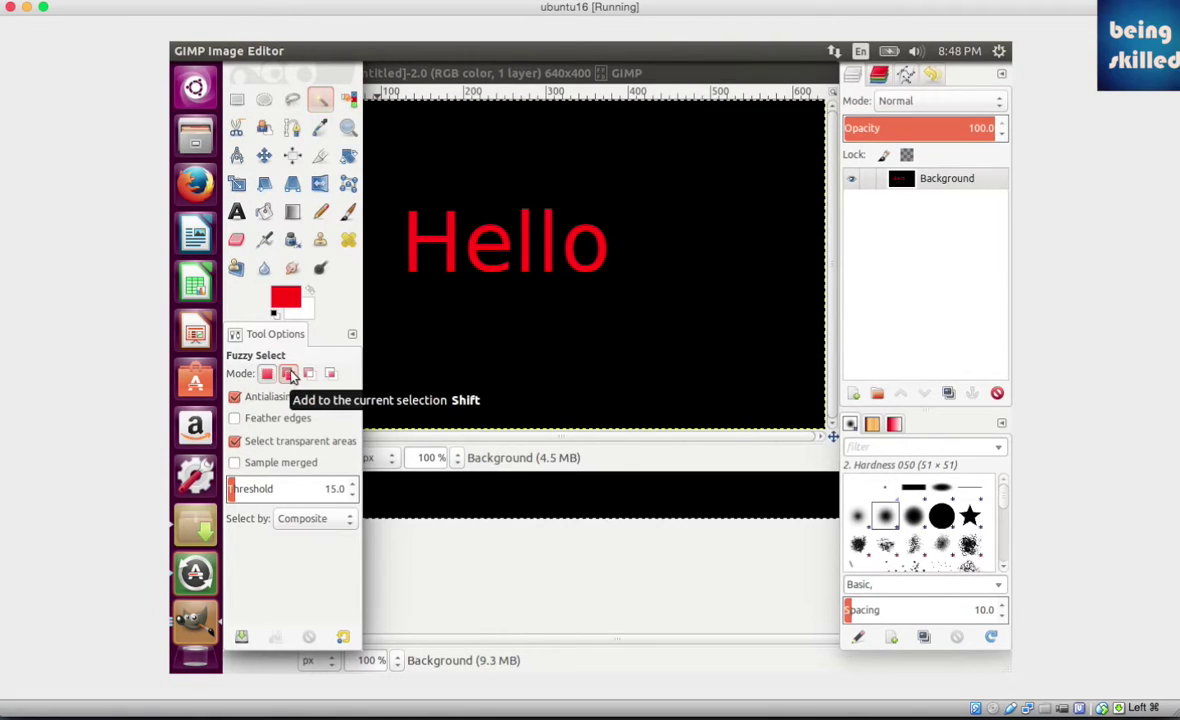
{"action": "left_click", "coordinate": [289, 376]}
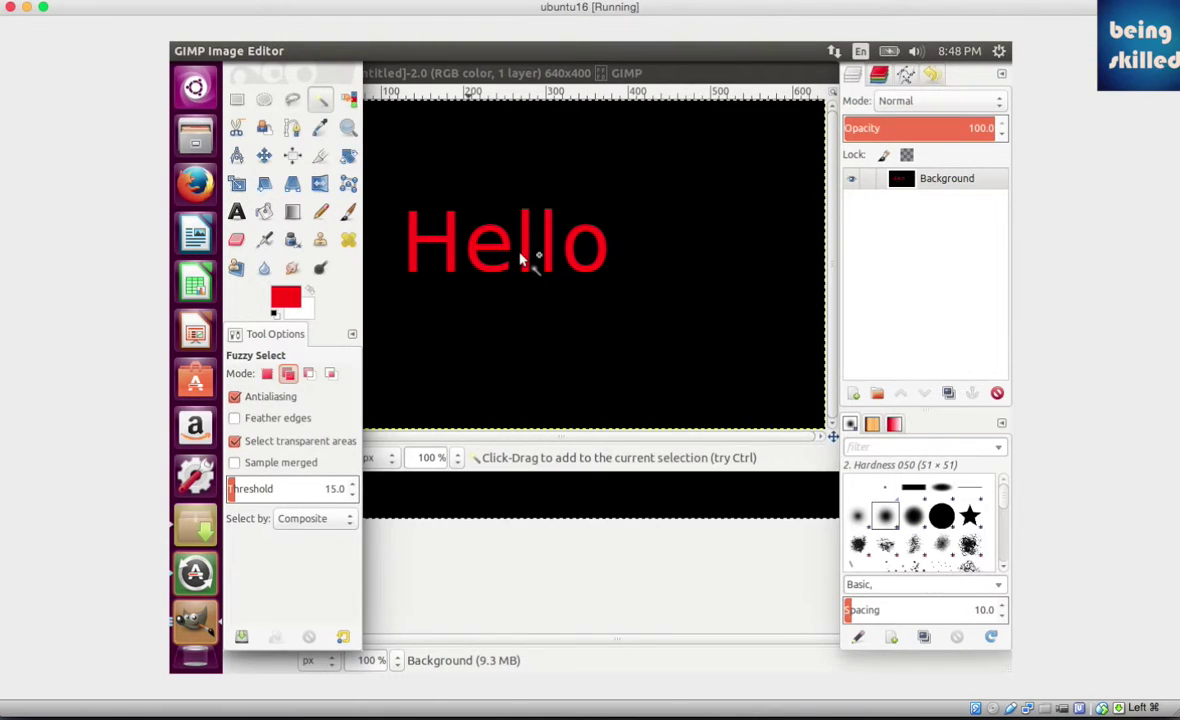
{"action": "left_click", "coordinate": [418, 240]}
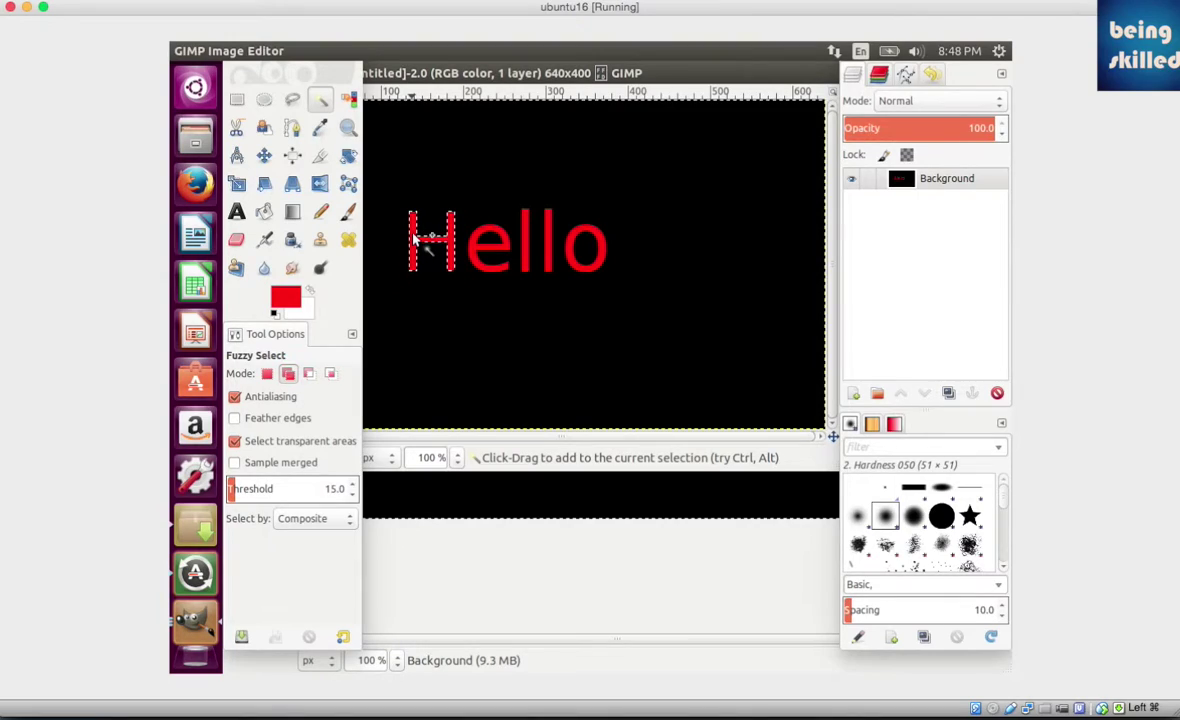
{"action": "left_click", "coordinate": [492, 234], "text": "shift"}
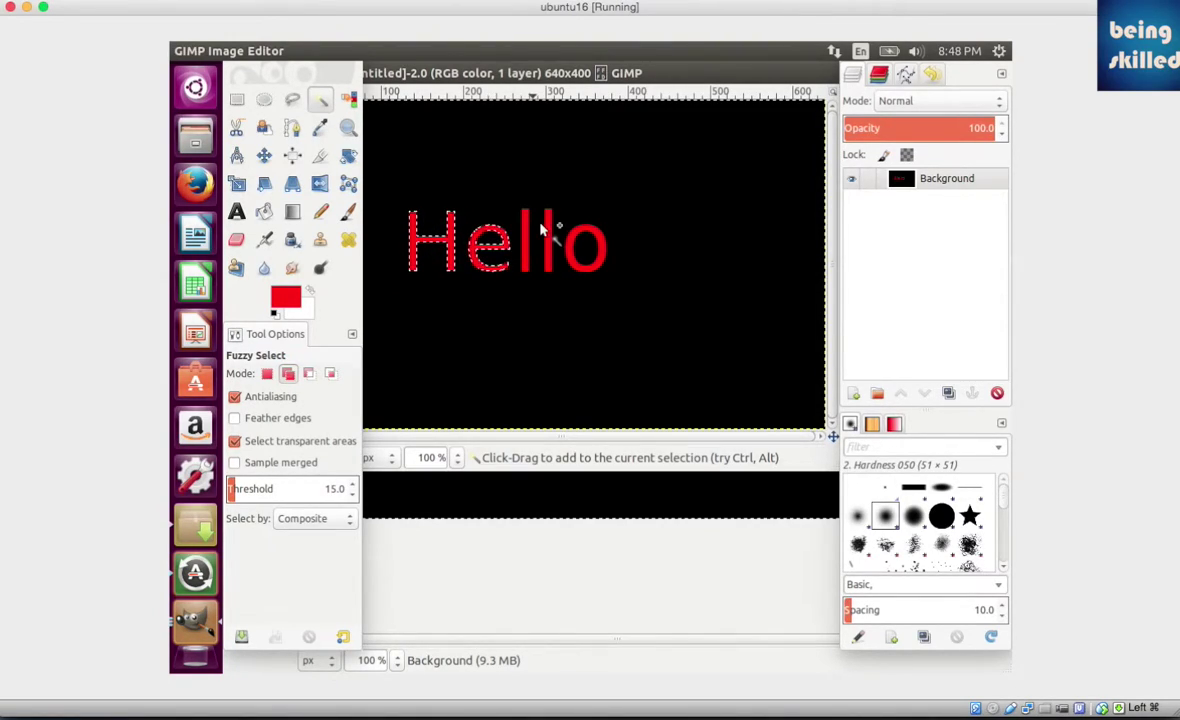
{"action": "left_click", "coordinate": [525, 238], "text": "shift"}
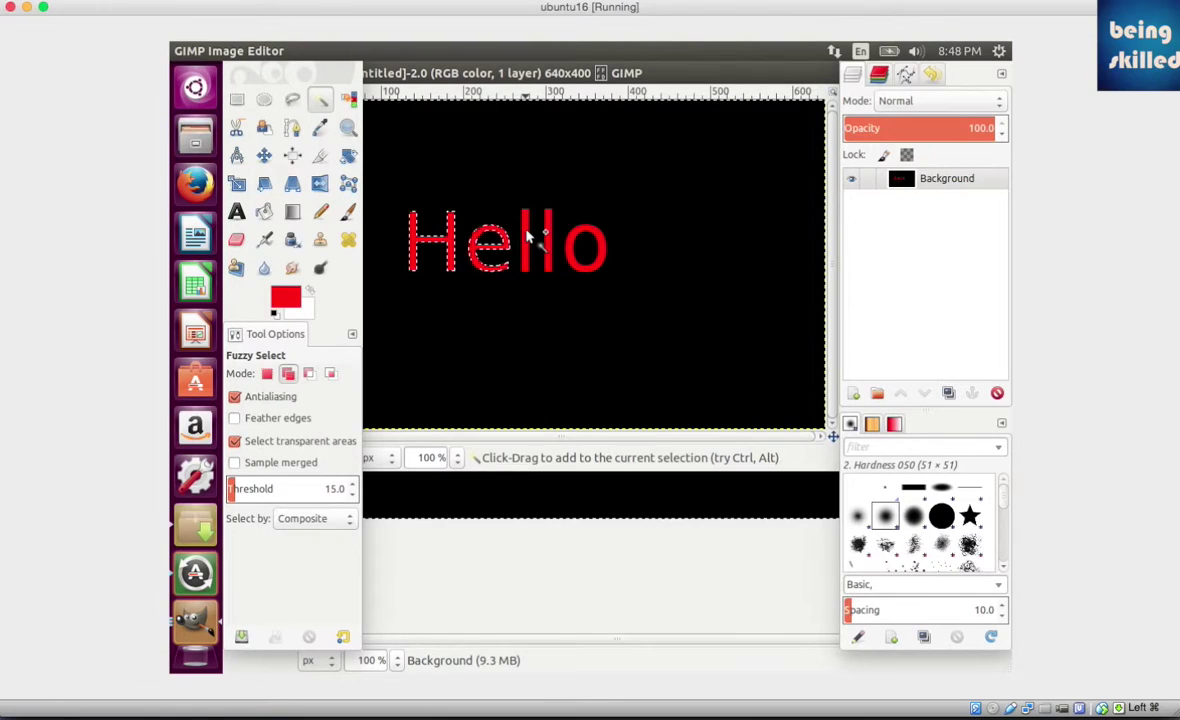
{"action": "left_click", "coordinate": [547, 233], "text": "shift"}
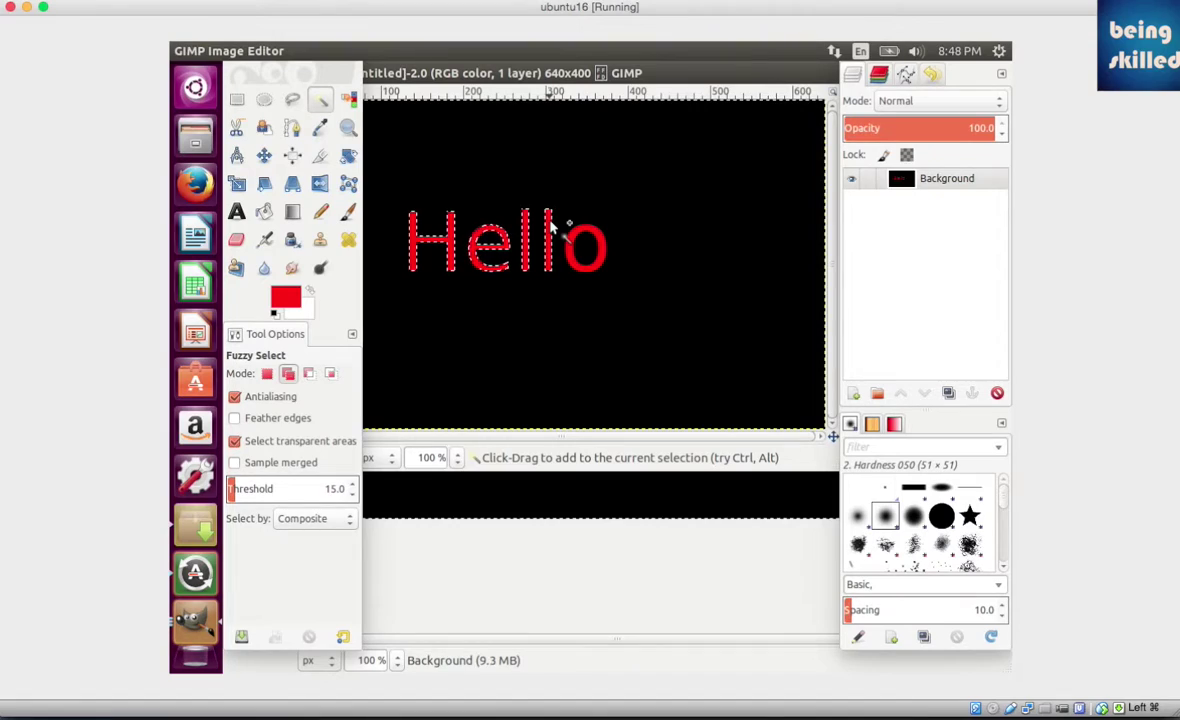
Step: Subtract both l's of "Hello" from the current fuzzy selection
{"action": "left_click", "coordinate": [310, 374]}
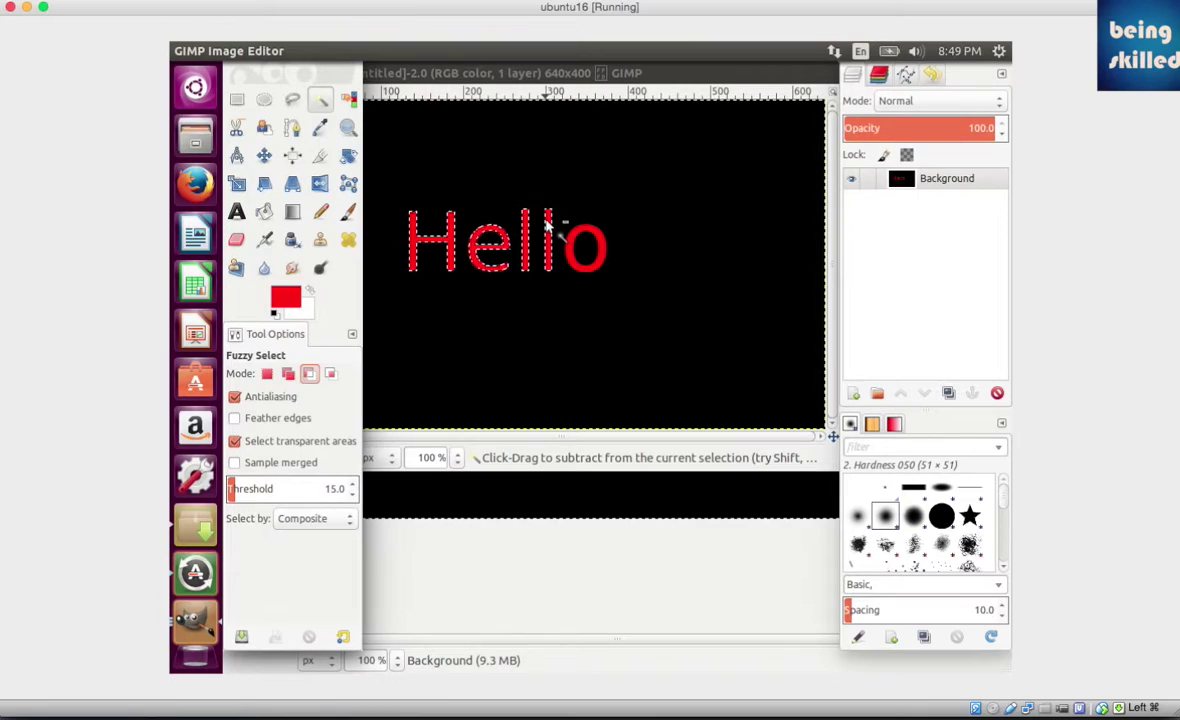
{"action": "left_click", "coordinate": [547, 225]}
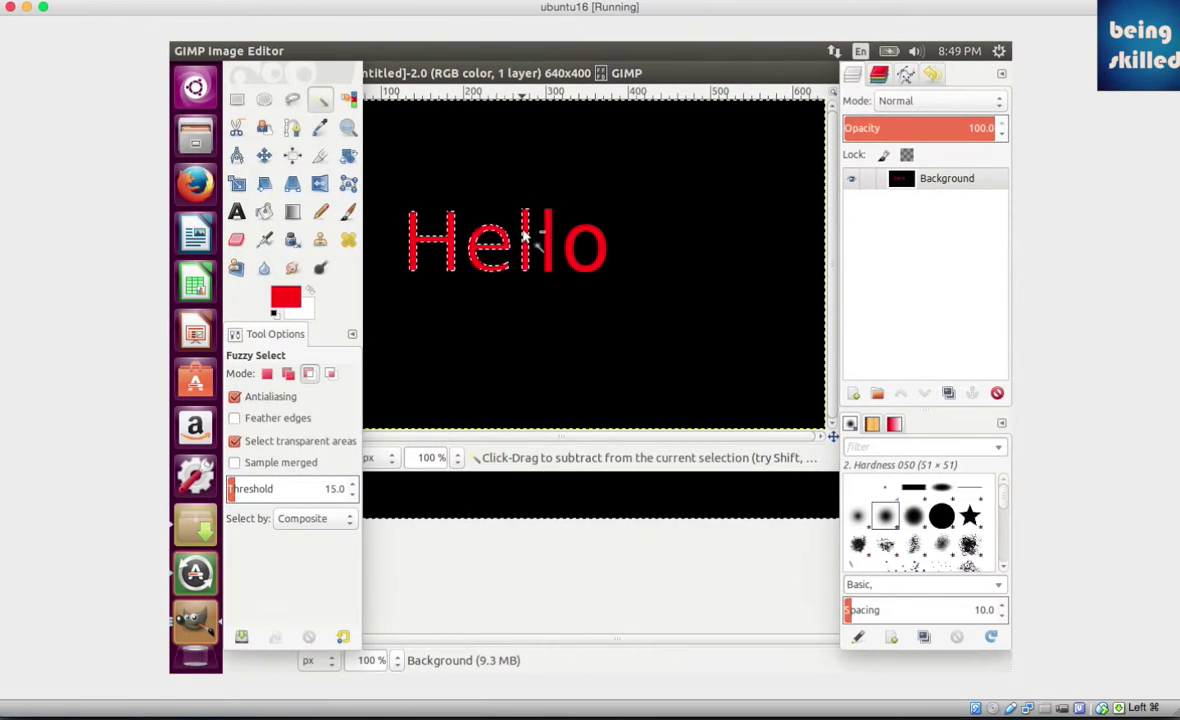
{"action": "left_click", "coordinate": [522, 235]}
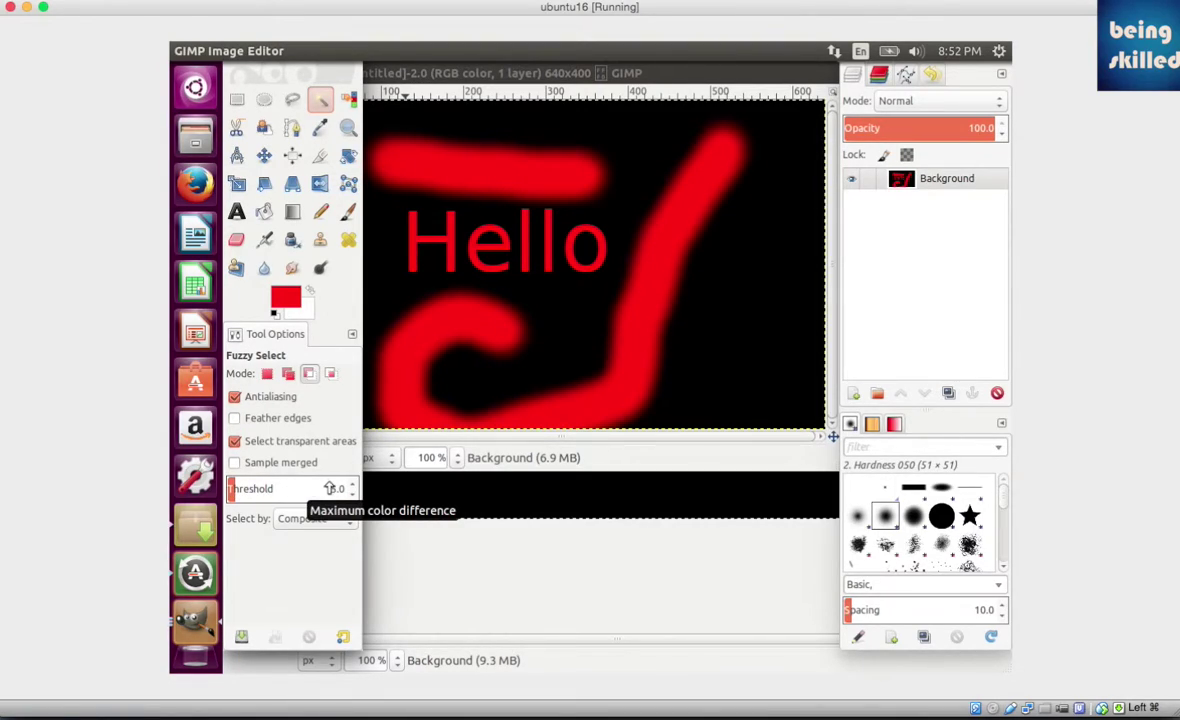
Step: Fuzzy-select the curved red stroke as a new selection with a threshold of 1, and clear that selection
{"action": "left_click", "coordinate": [330, 488]}
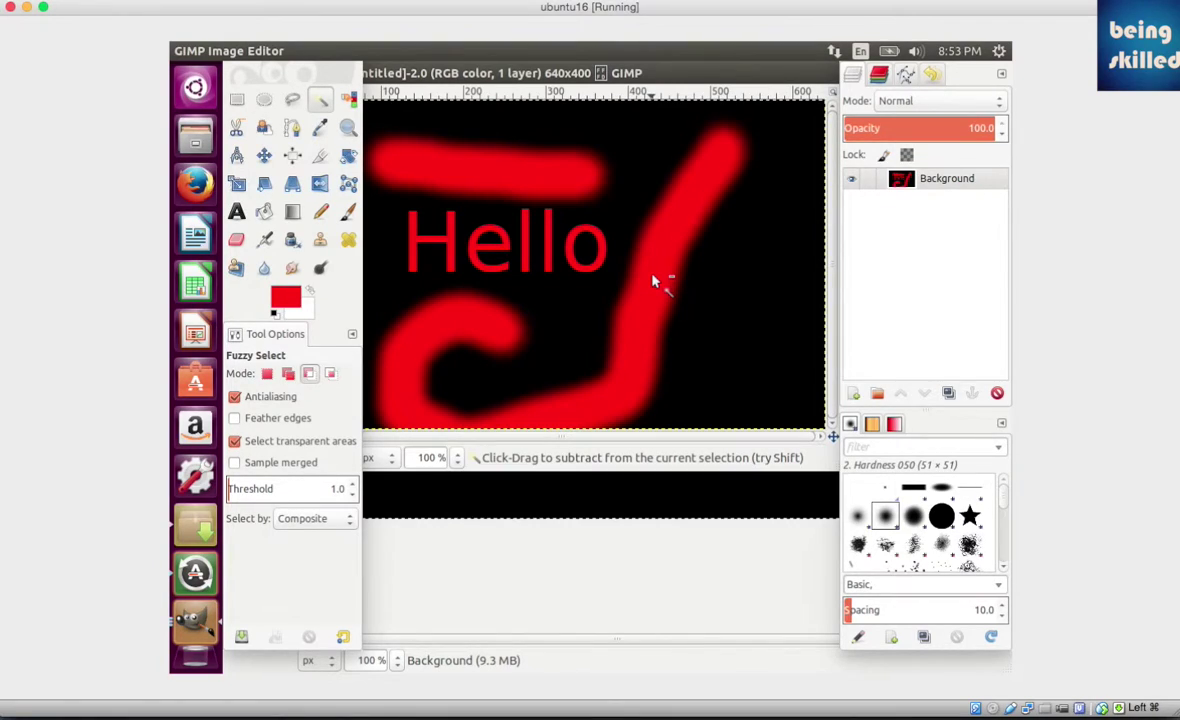
{"action": "left_click", "coordinate": [266, 373]}
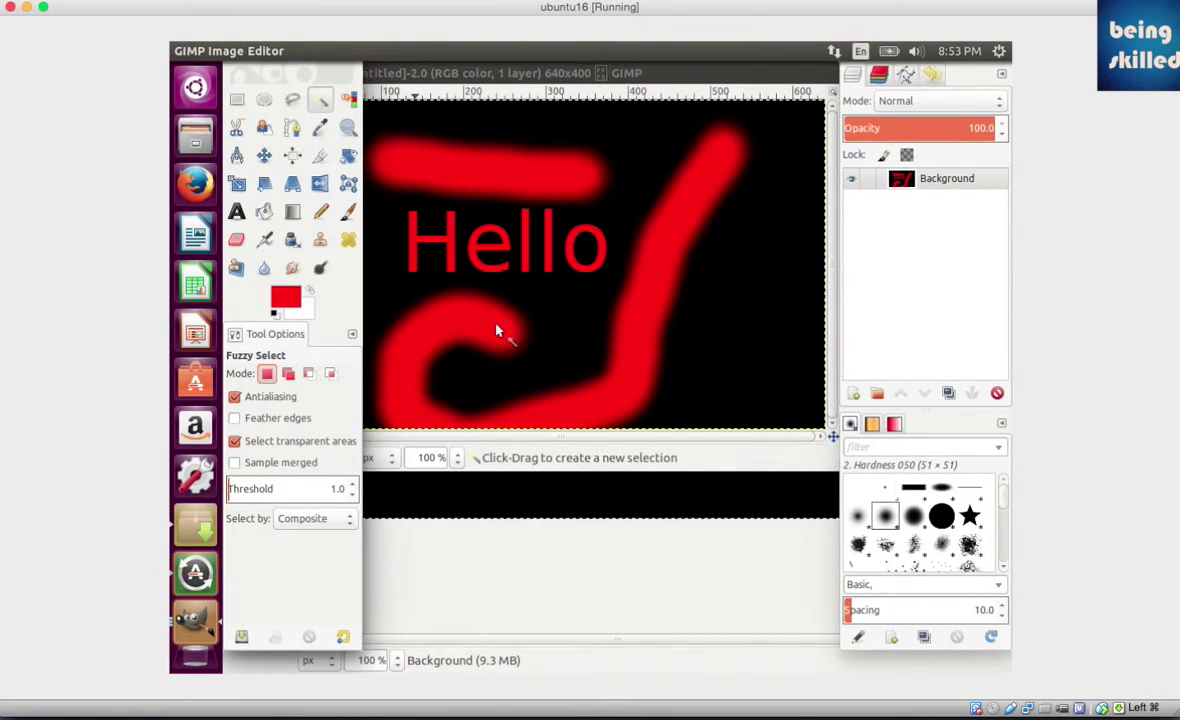
{"action": "left_click", "coordinate": [662, 280]}
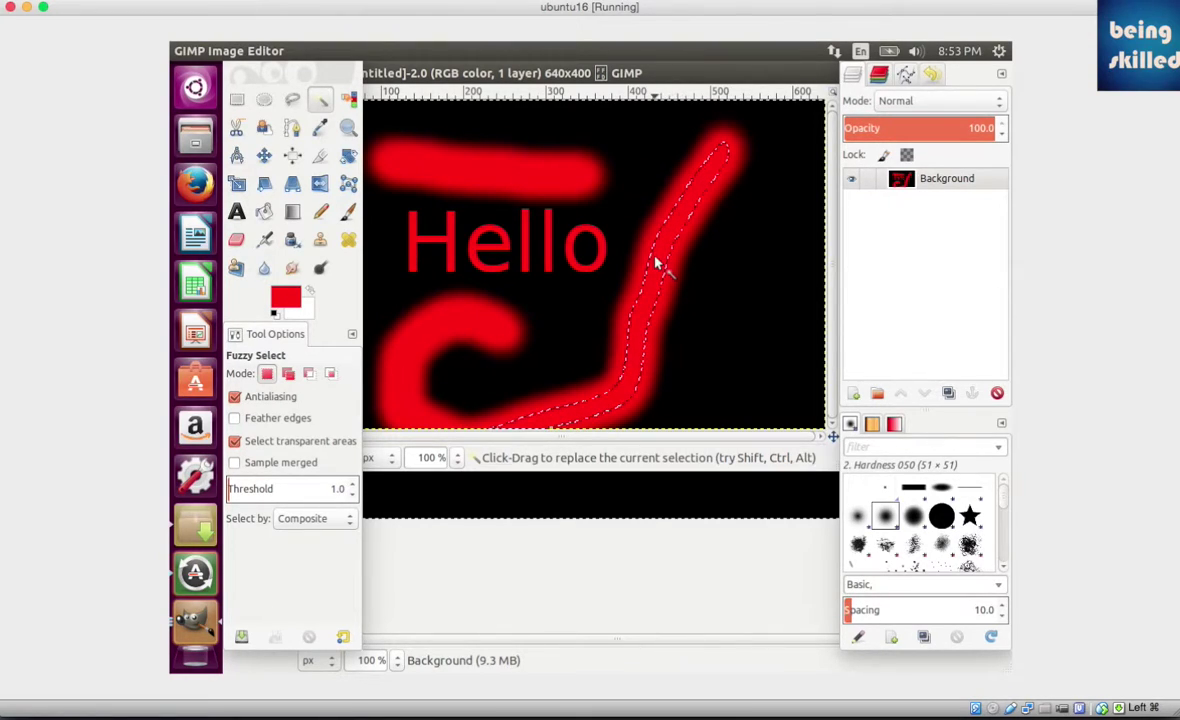
{"action": "key", "text": "ctrl+shift+a"}
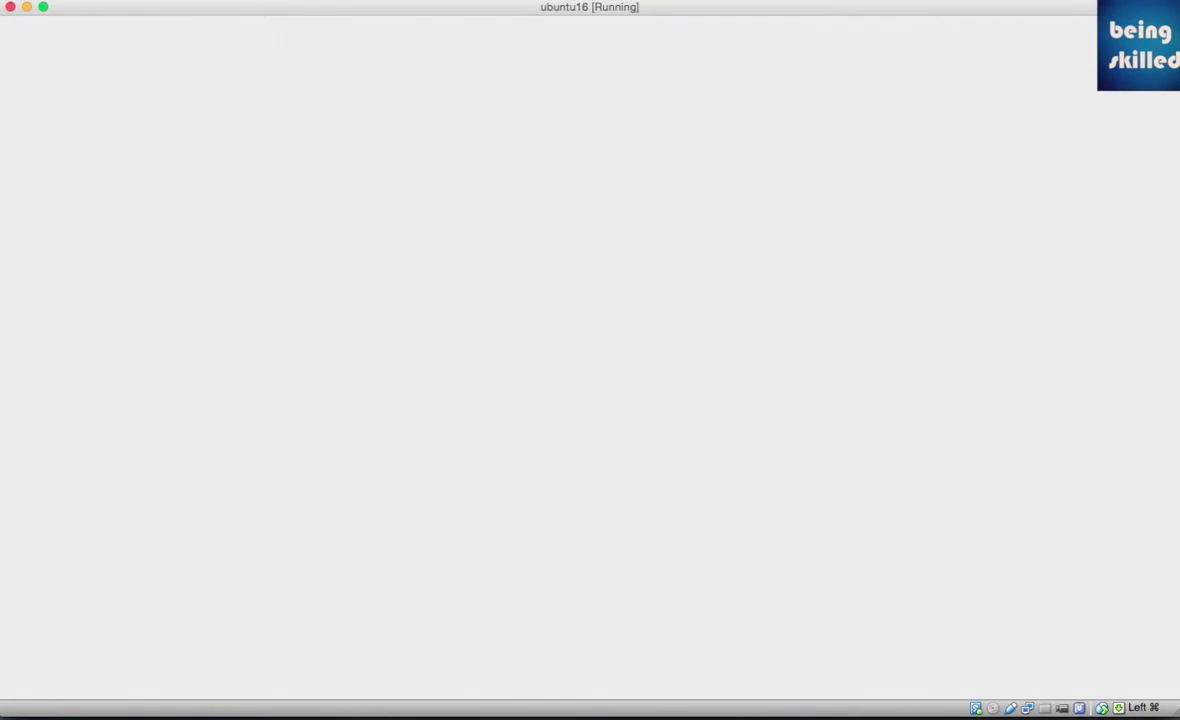
Step: Set the fuzzy selection threshold to 50 and select the curved red stroke
{"action": "left_click", "coordinate": [330, 494]}
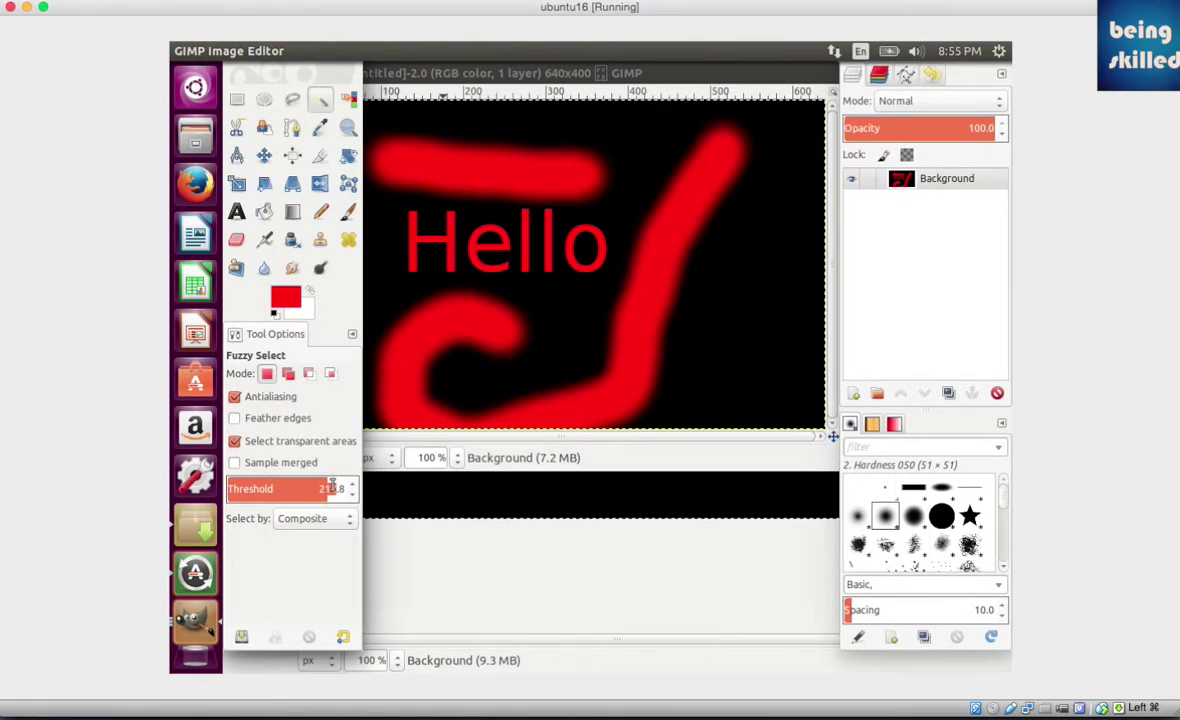
{"action": "double_click", "coordinate": [332, 487]}
{"action": "type", "text": "50"}
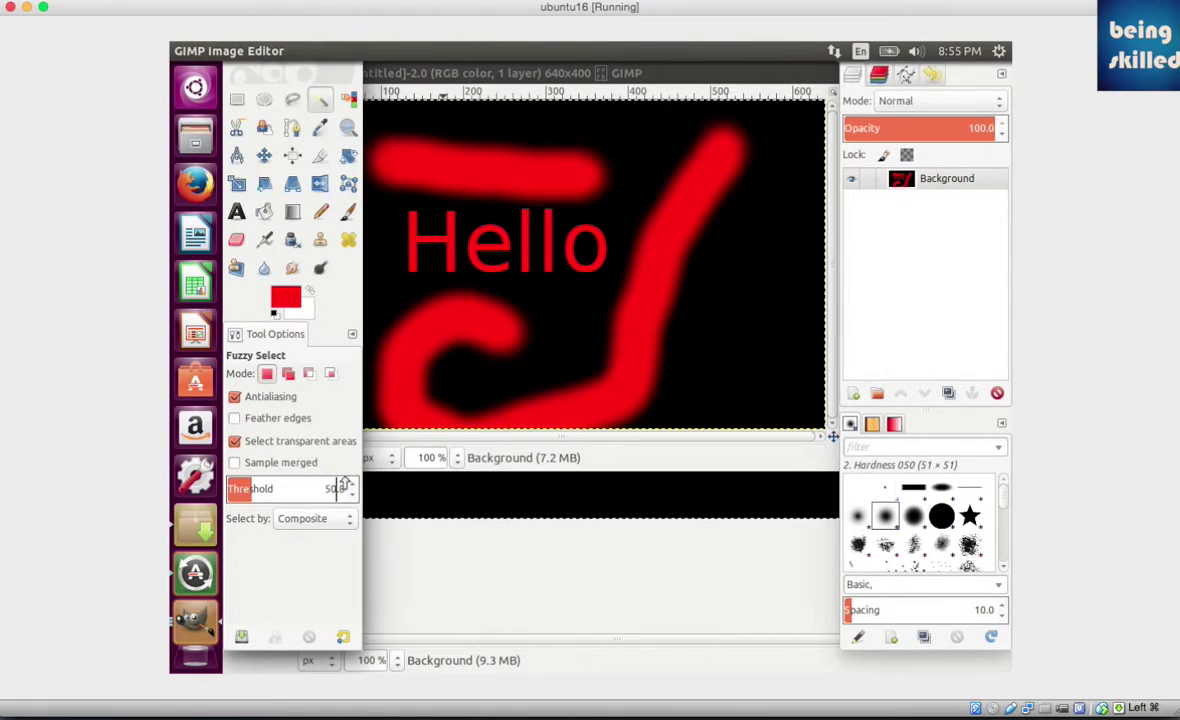
{"action": "left_click", "coordinate": [657, 264]}
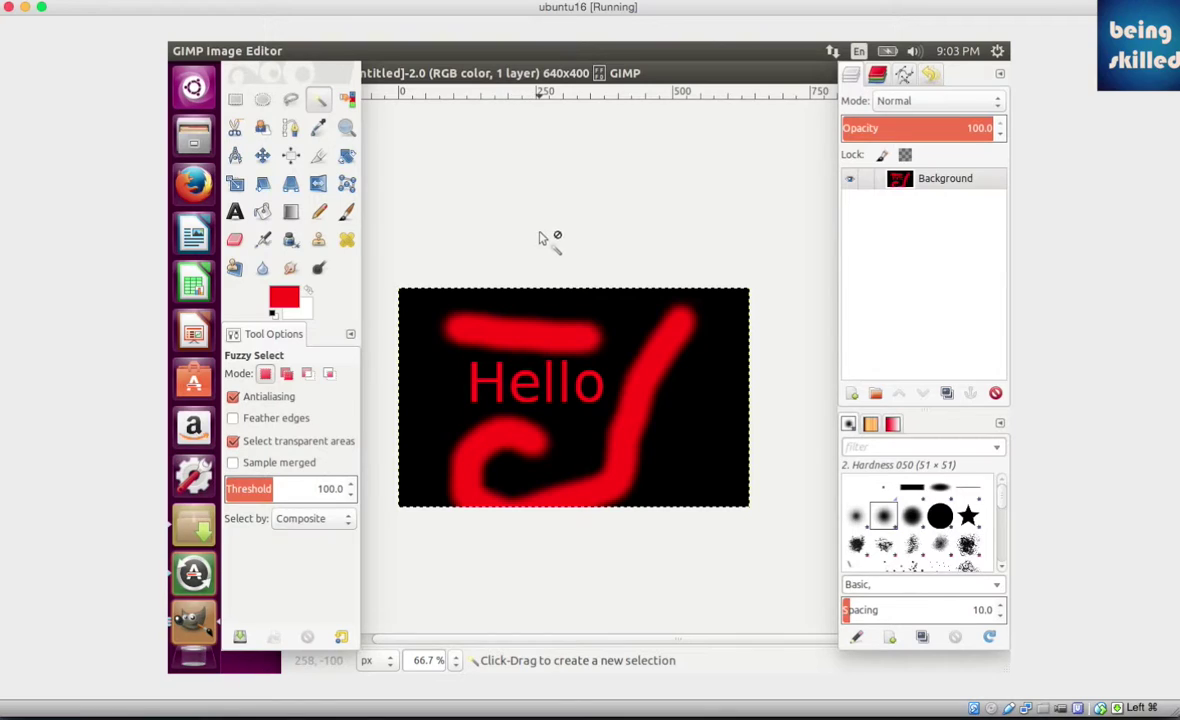
Step: Fuzzy-select the curved red stroke at threshold 100 and examine the selection's edge around the stroke's curled end at pixel level
{"action": "left_click", "coordinate": [648, 355]}
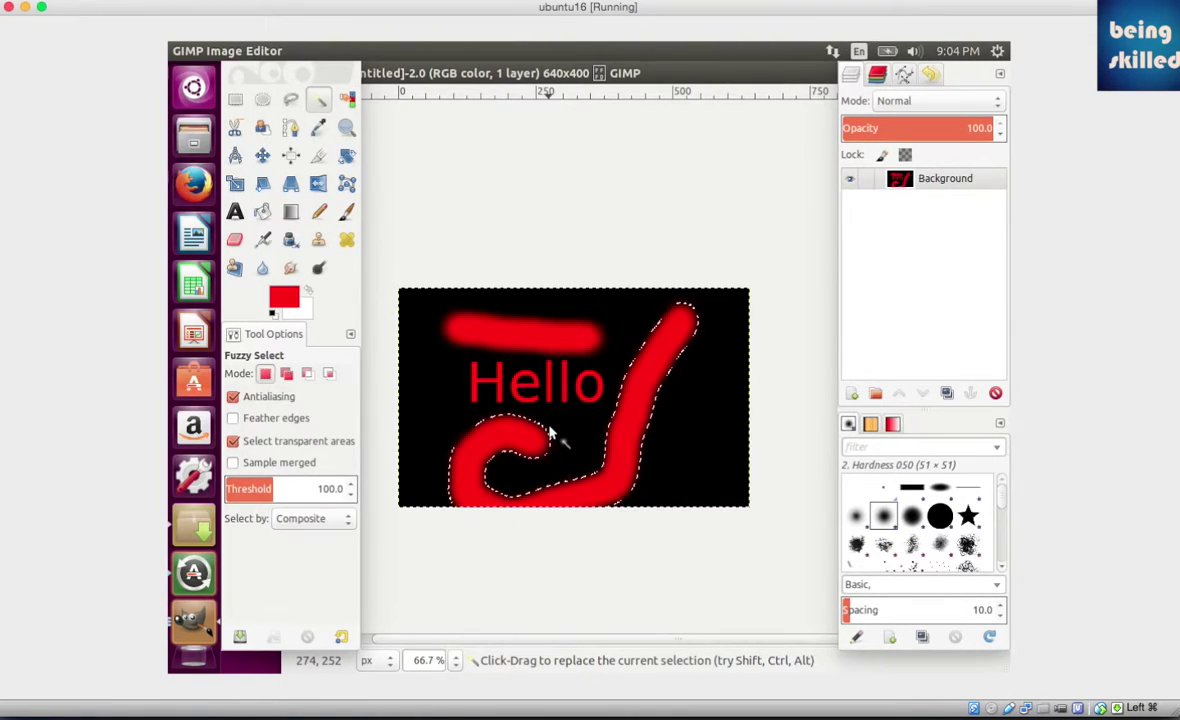
{"action": "left_click", "coordinate": [346, 127]}
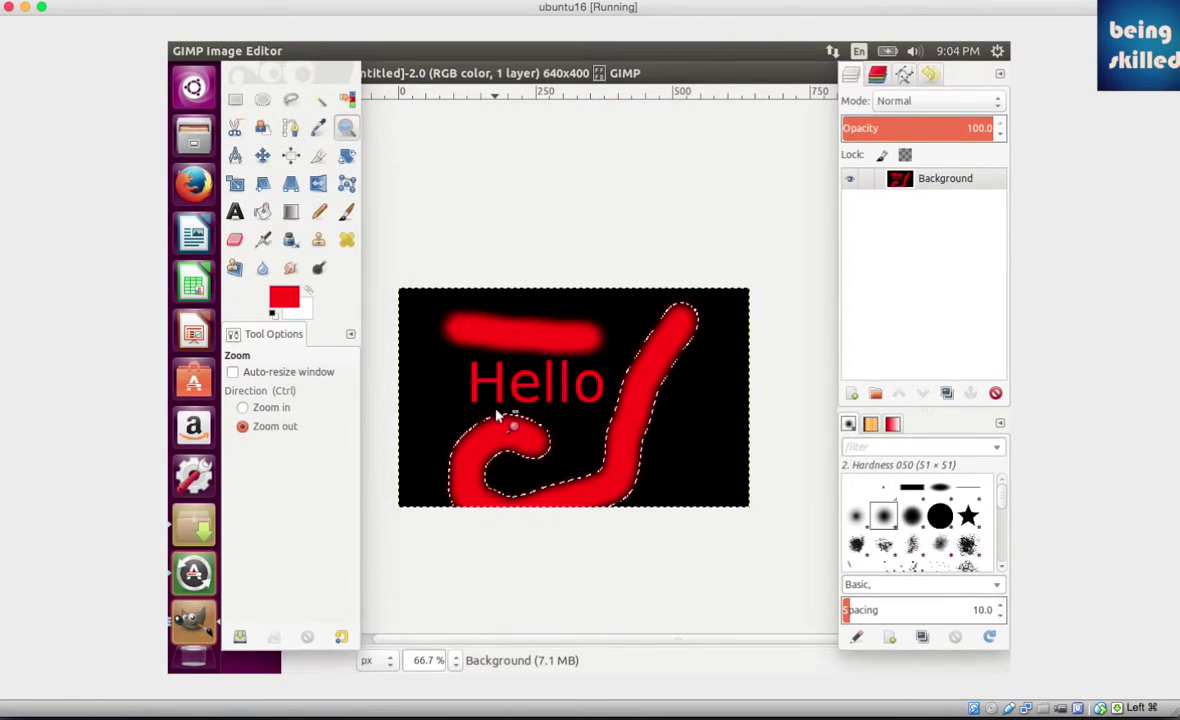
{"action": "left_click", "coordinate": [500, 414]}
{"action": "left_click", "coordinate": [308, 406]}
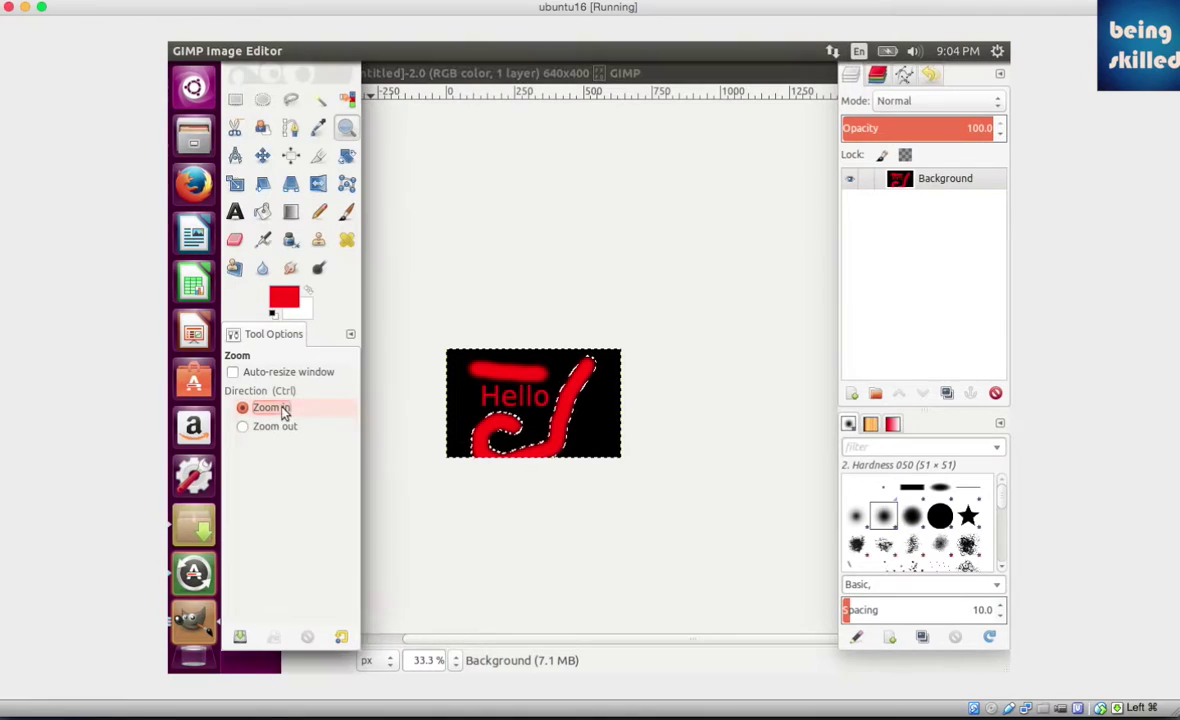
{"action": "left_click", "coordinate": [517, 425]}
{"action": "left_click", "coordinate": [519, 421]}
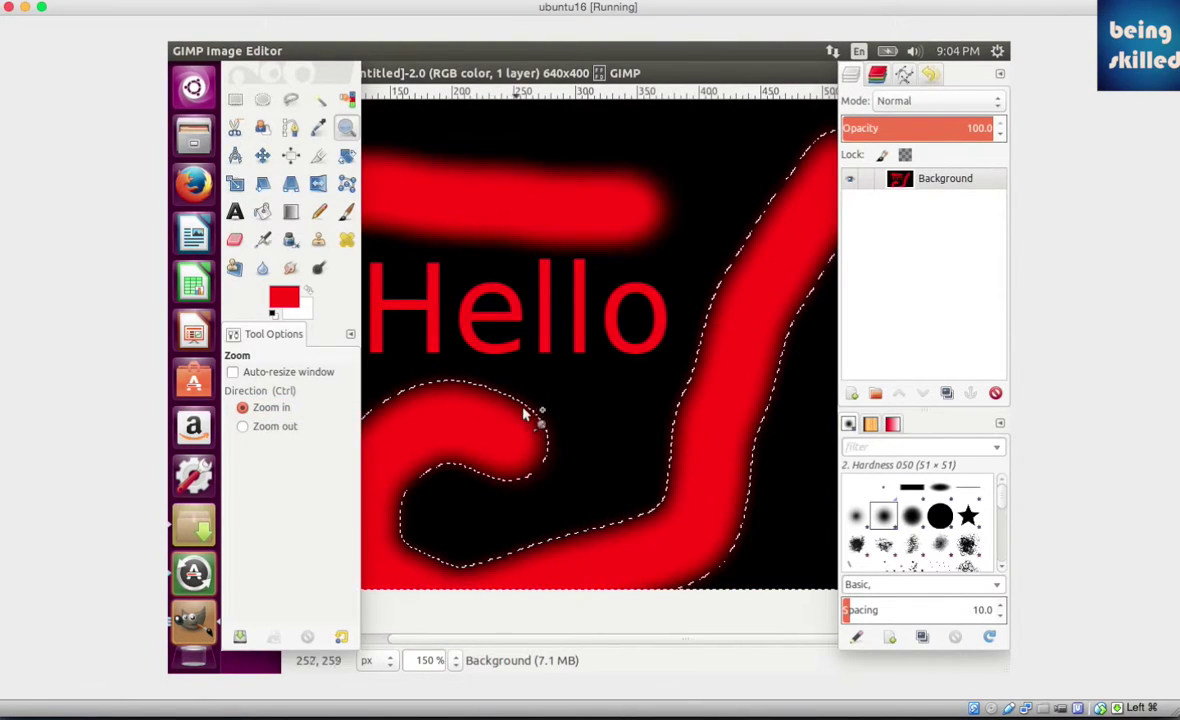
{"action": "left_click", "coordinate": [522, 417]}
{"action": "left_click", "coordinate": [522, 415]}
{"action": "left_click", "coordinate": [522, 415]}
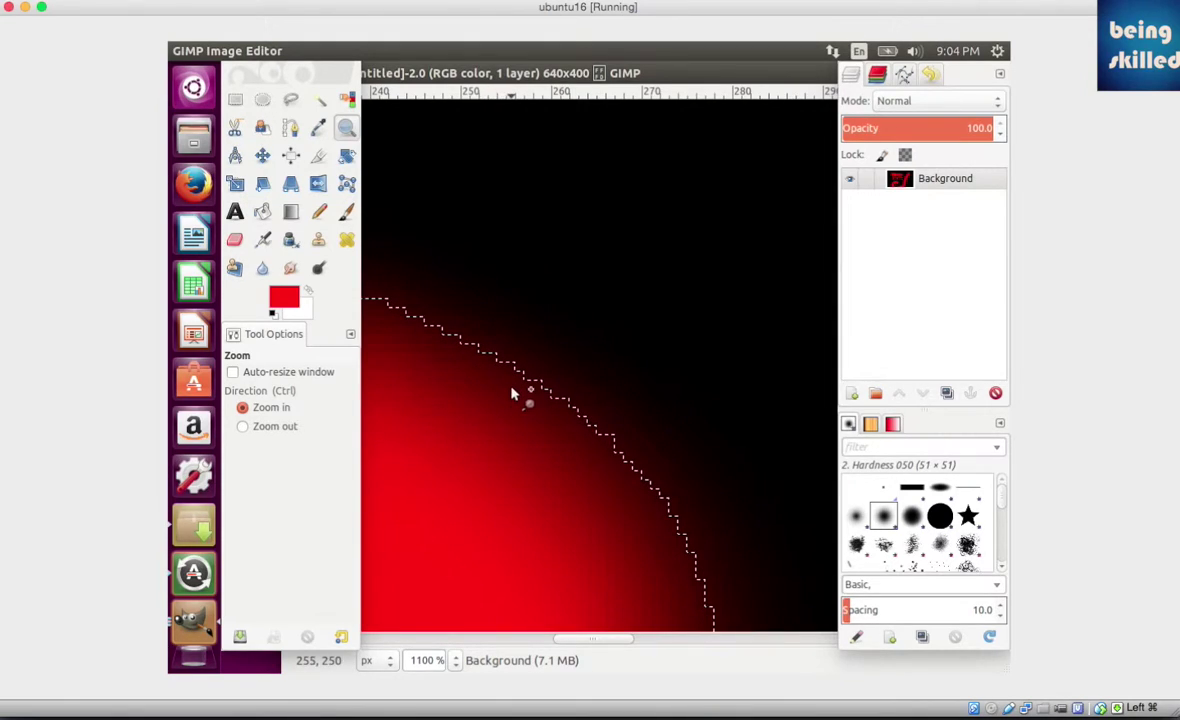
{"action": "left_click", "coordinate": [536, 392]}
{"action": "left_click", "coordinate": [536, 392]}
{"action": "left_click", "coordinate": [537, 391]}
{"action": "left_click", "coordinate": [537, 391]}
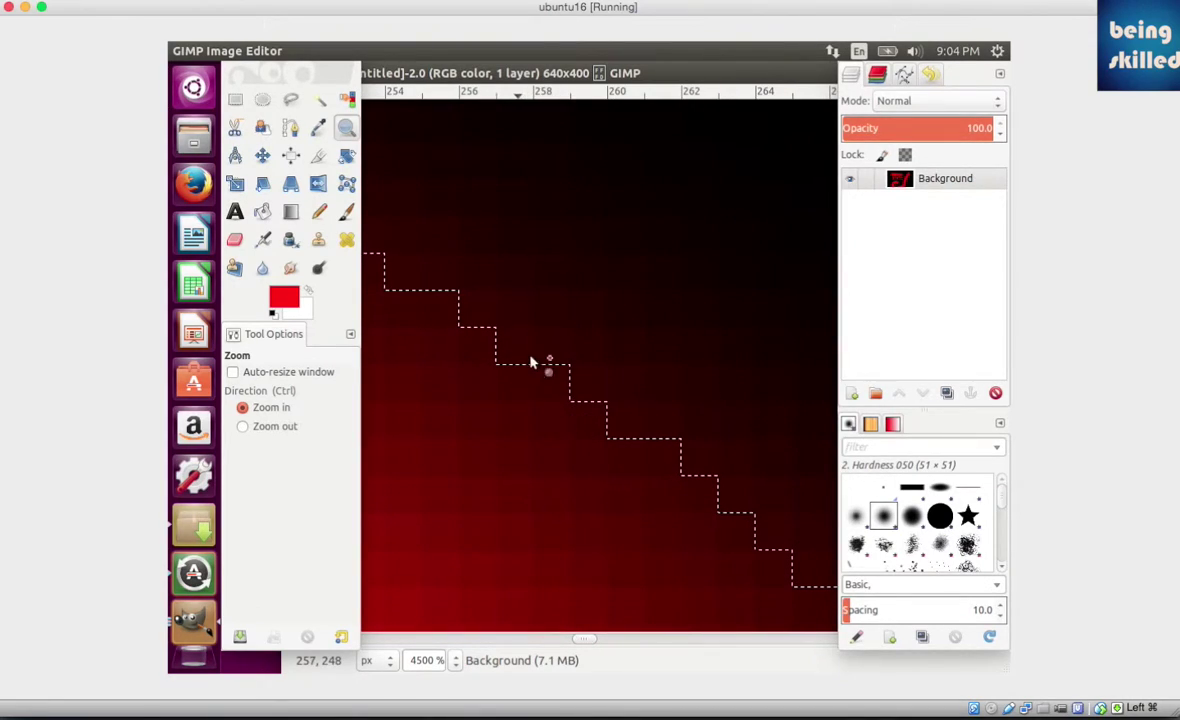
Step: Set the fuzzy selection threshold to 150 and reselect the curved red stroke
{"action": "left_click", "coordinate": [272, 426]}
{"action": "left_click", "coordinate": [516, 405]}
{"action": "left_click", "coordinate": [516, 405]}
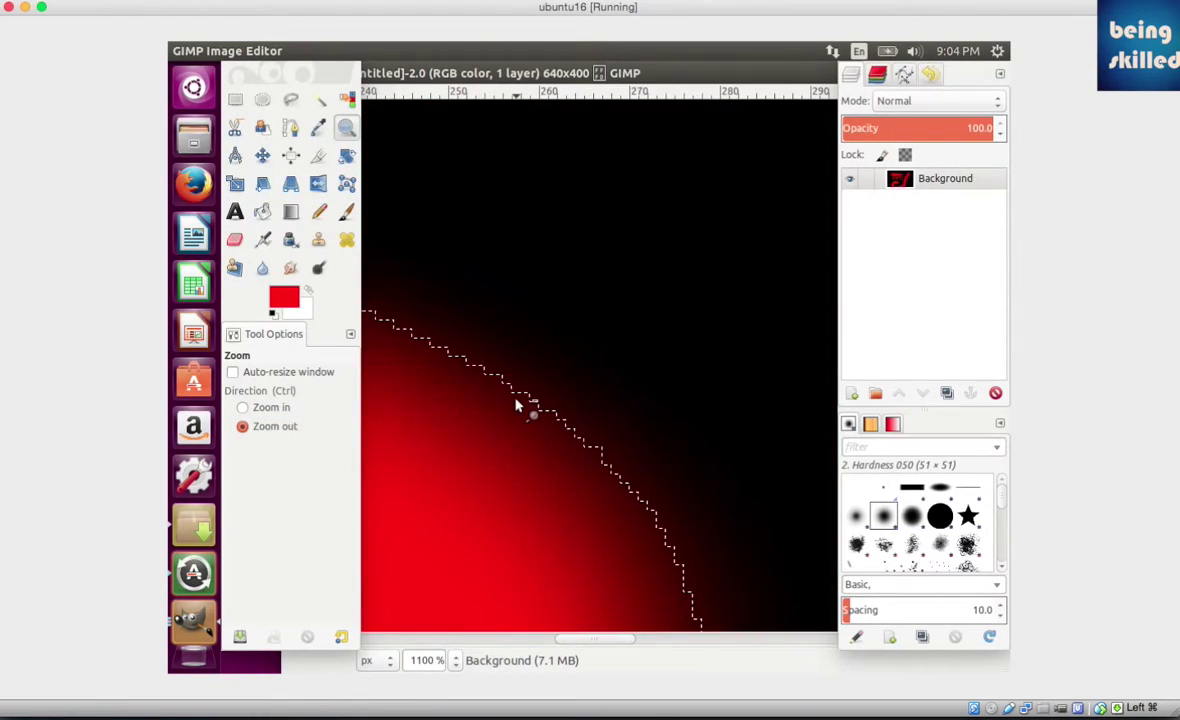
{"action": "left_click", "coordinate": [516, 405]}
{"action": "left_click", "coordinate": [516, 405]}
{"action": "left_click", "coordinate": [516, 405]}
{"action": "left_click", "coordinate": [516, 405]}
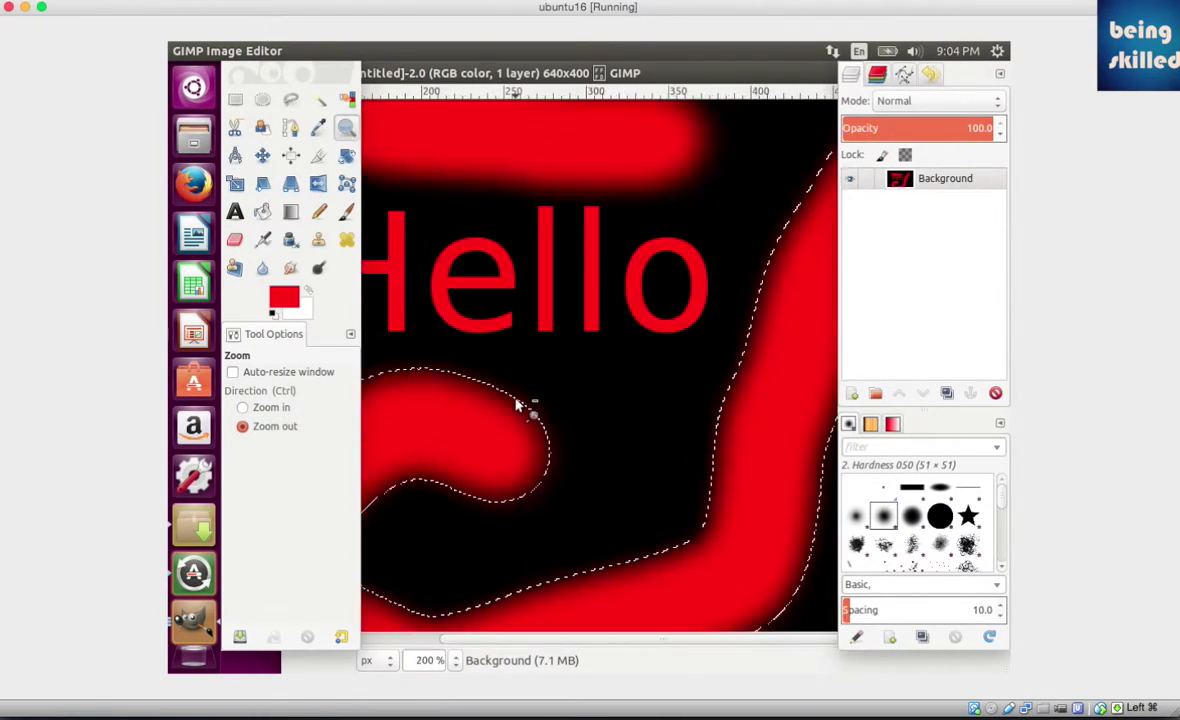
{"action": "left_click", "coordinate": [516, 405]}
{"action": "left_click", "coordinate": [516, 405]}
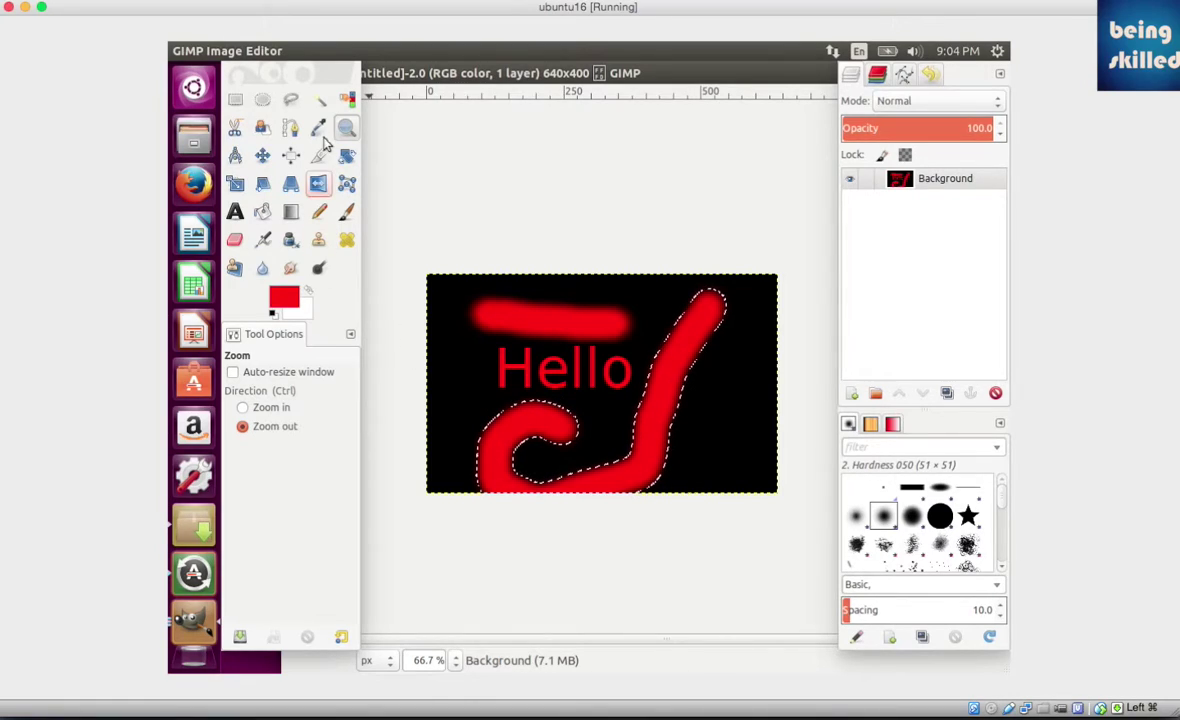
{"action": "left_click", "coordinate": [317, 99]}
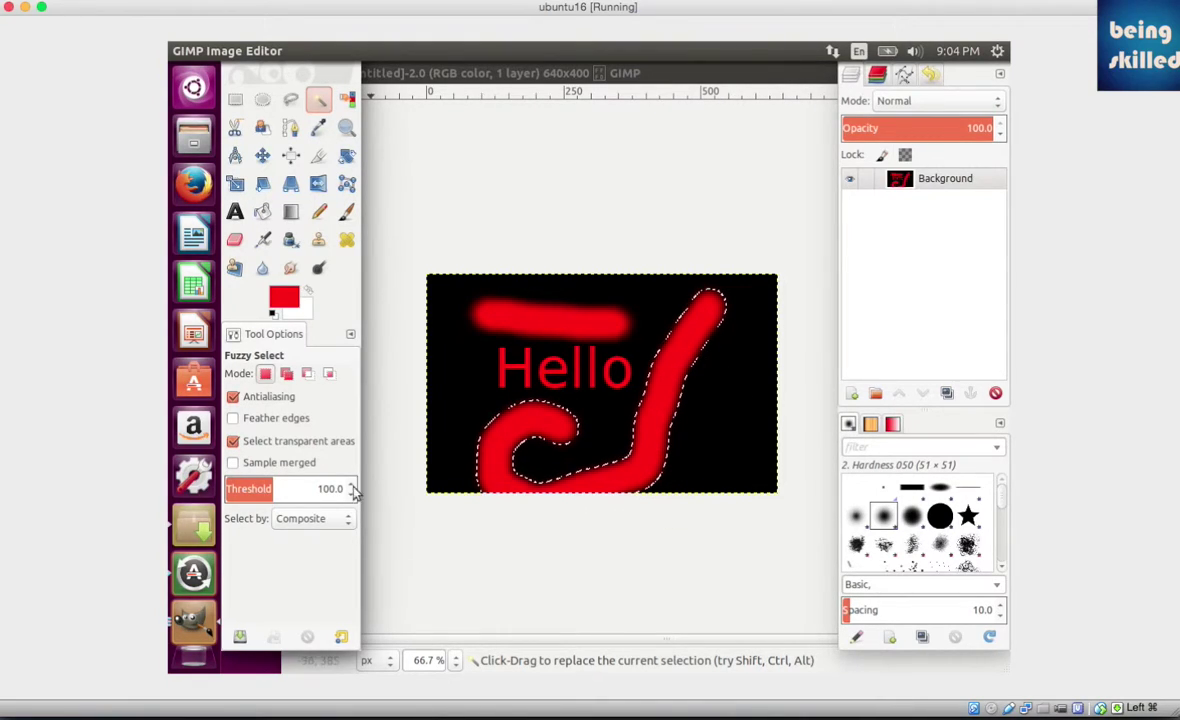
{"action": "left_click_drag", "start_coordinate": [345, 488], "coordinate": [331, 488]}
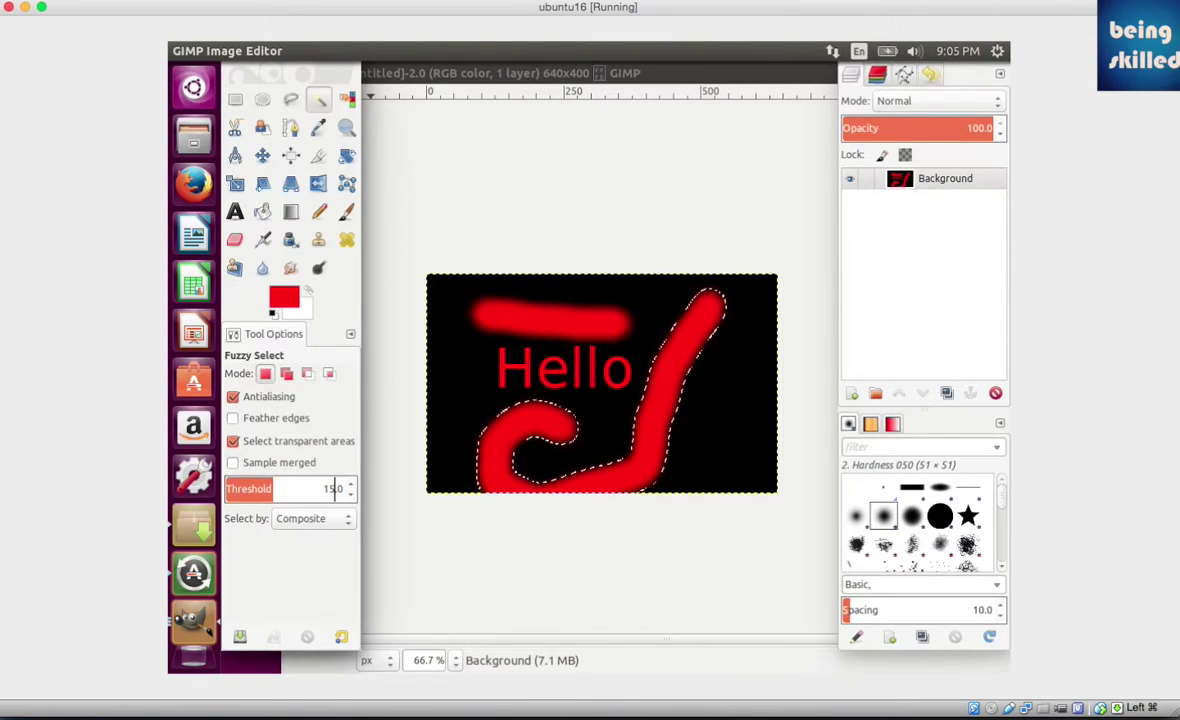
{"action": "left_click", "coordinate": [590, 306]}
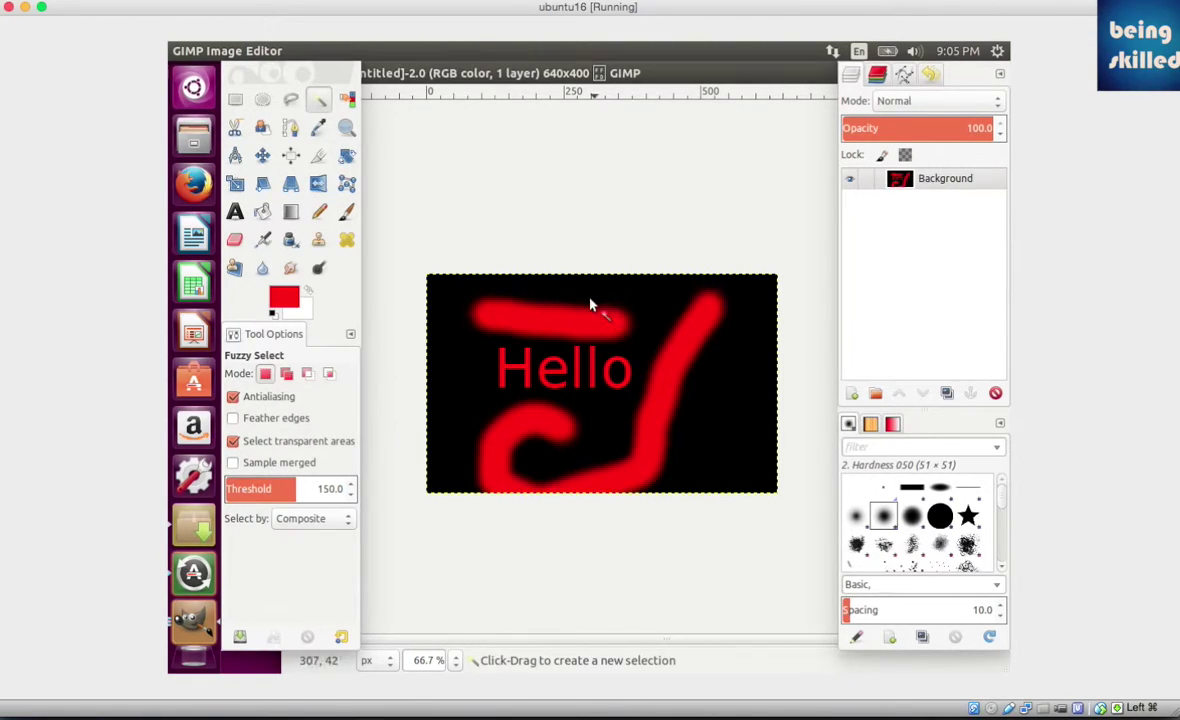
{"action": "left_click", "coordinate": [676, 376]}
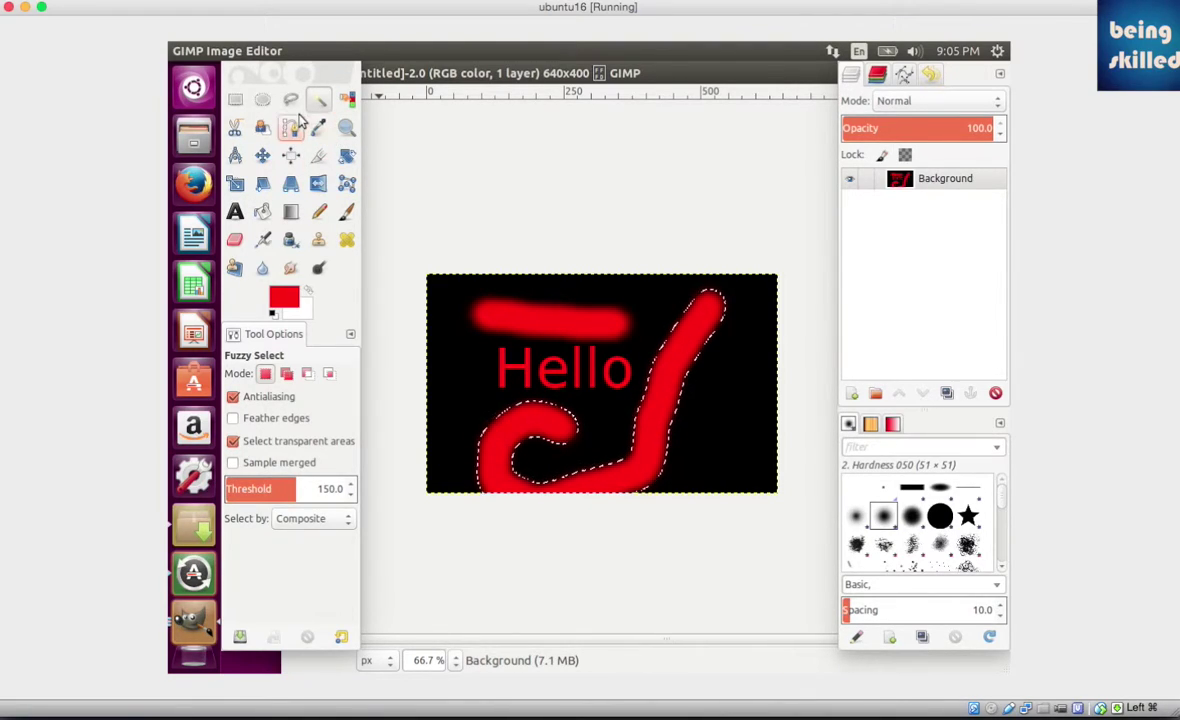
Step: Examine the pixels along the new selection's edge at the curled end of the red stroke
{"action": "left_click", "coordinate": [346, 127]}
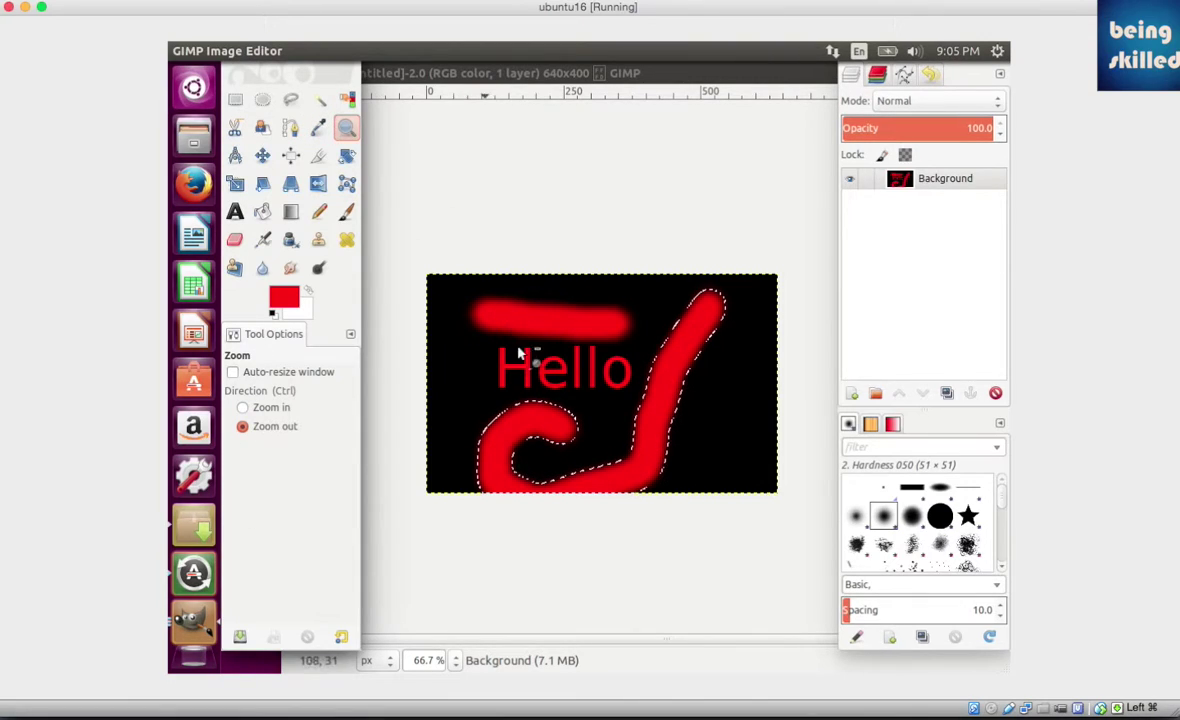
{"action": "left_click", "coordinate": [557, 425]}
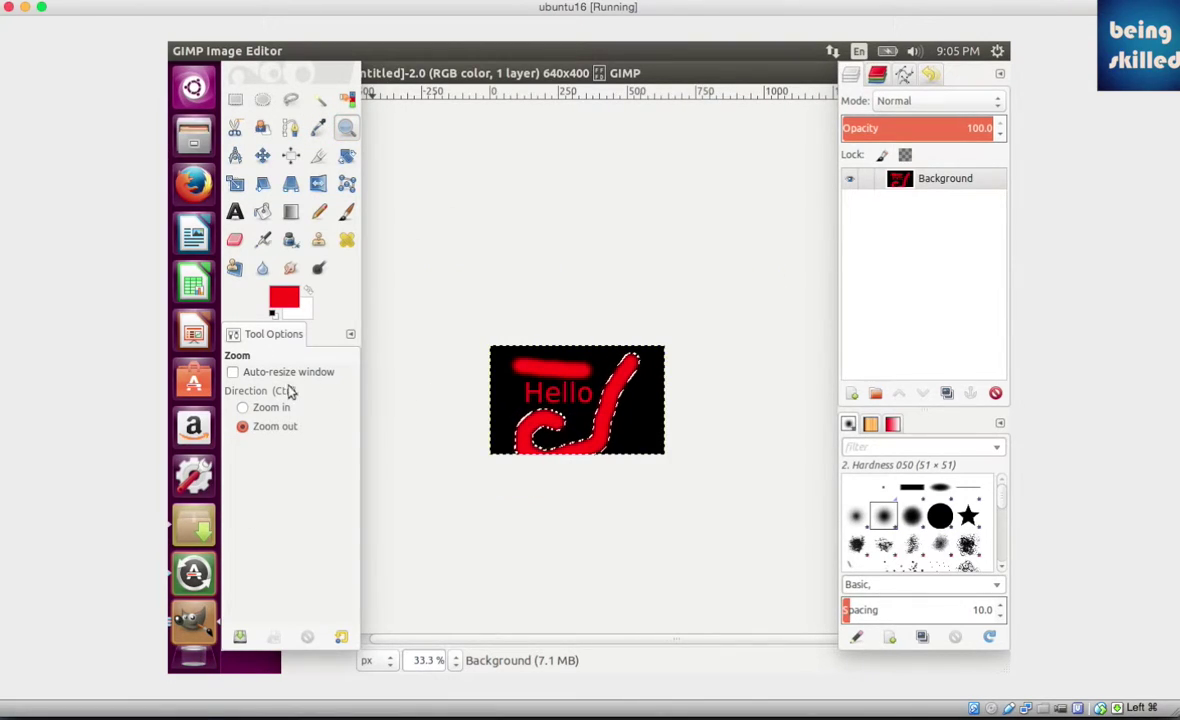
{"action": "left_click", "coordinate": [266, 407]}
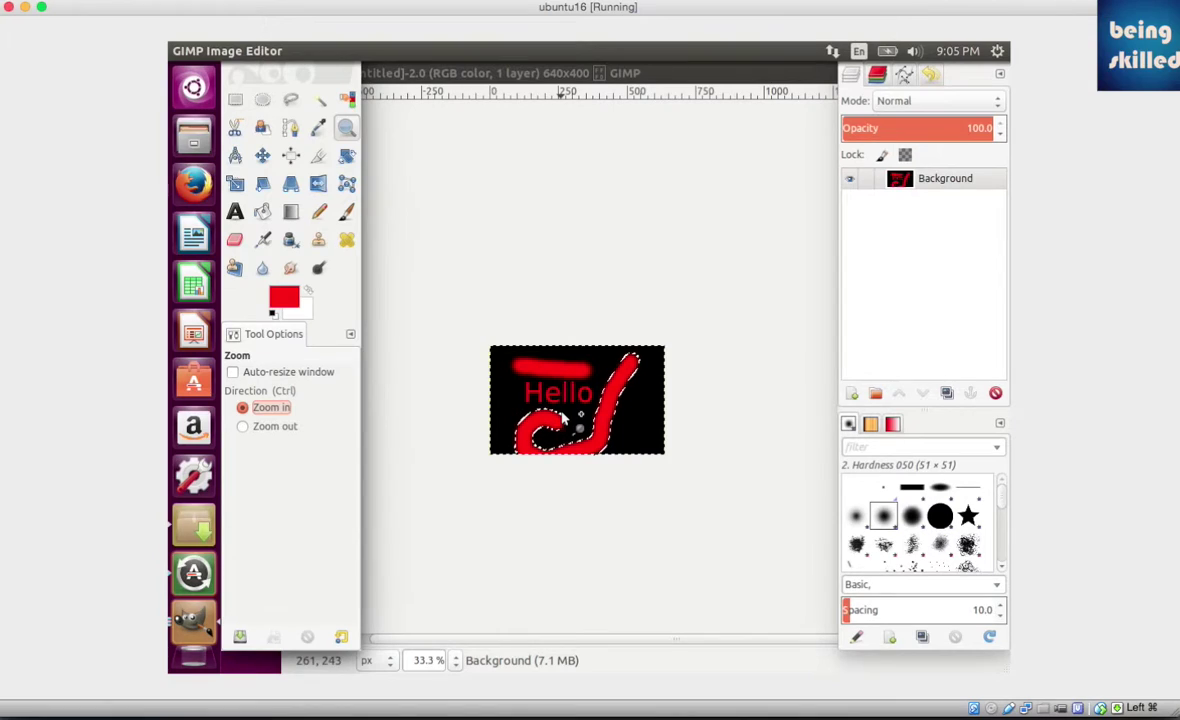
{"action": "left_click", "coordinate": [565, 416]}
{"action": "left_click", "coordinate": [564, 417]}
{"action": "left_click", "coordinate": [563, 418]}
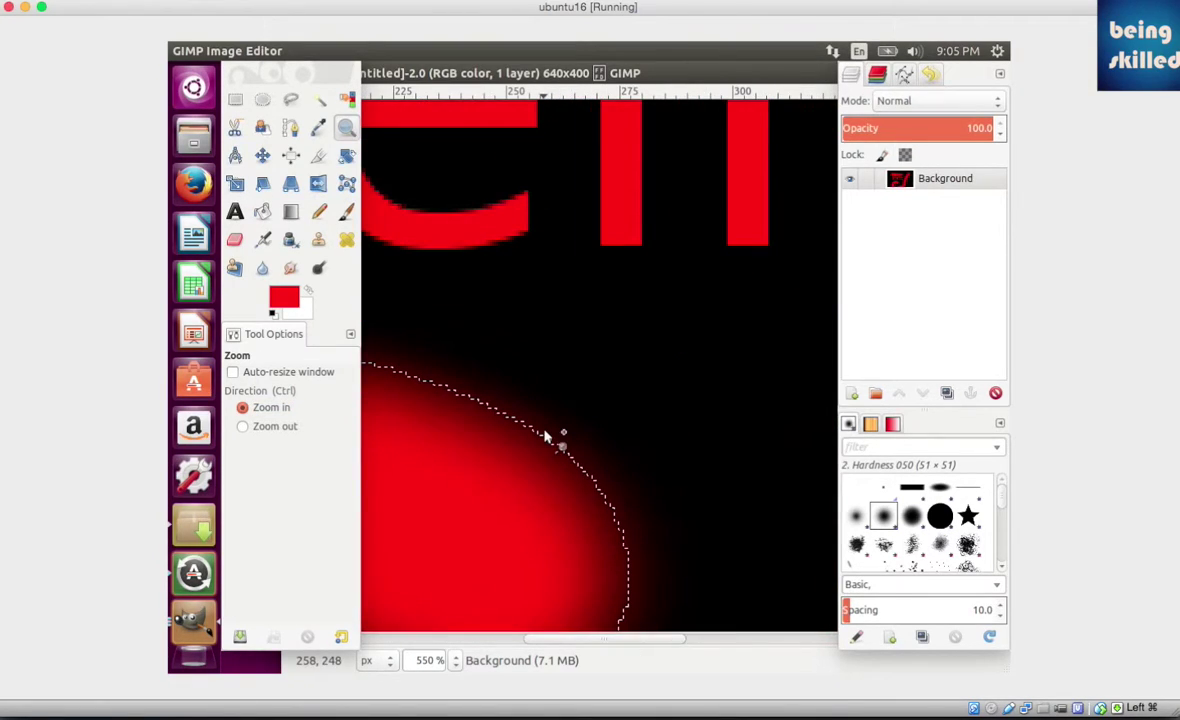
{"action": "left_click", "coordinate": [545, 442]}
{"action": "left_click", "coordinate": [540, 443]}
{"action": "left_click", "coordinate": [538, 442]}
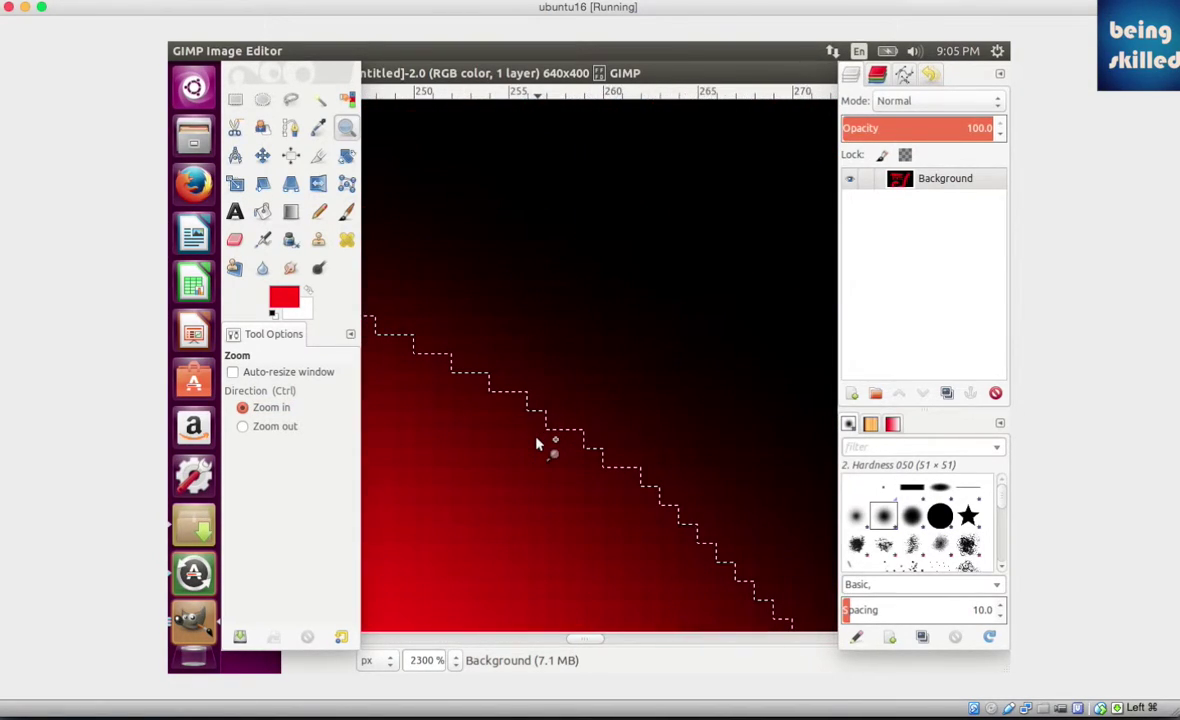
{"action": "left_click", "coordinate": [537, 440]}
{"action": "left_click", "coordinate": [537, 438]}
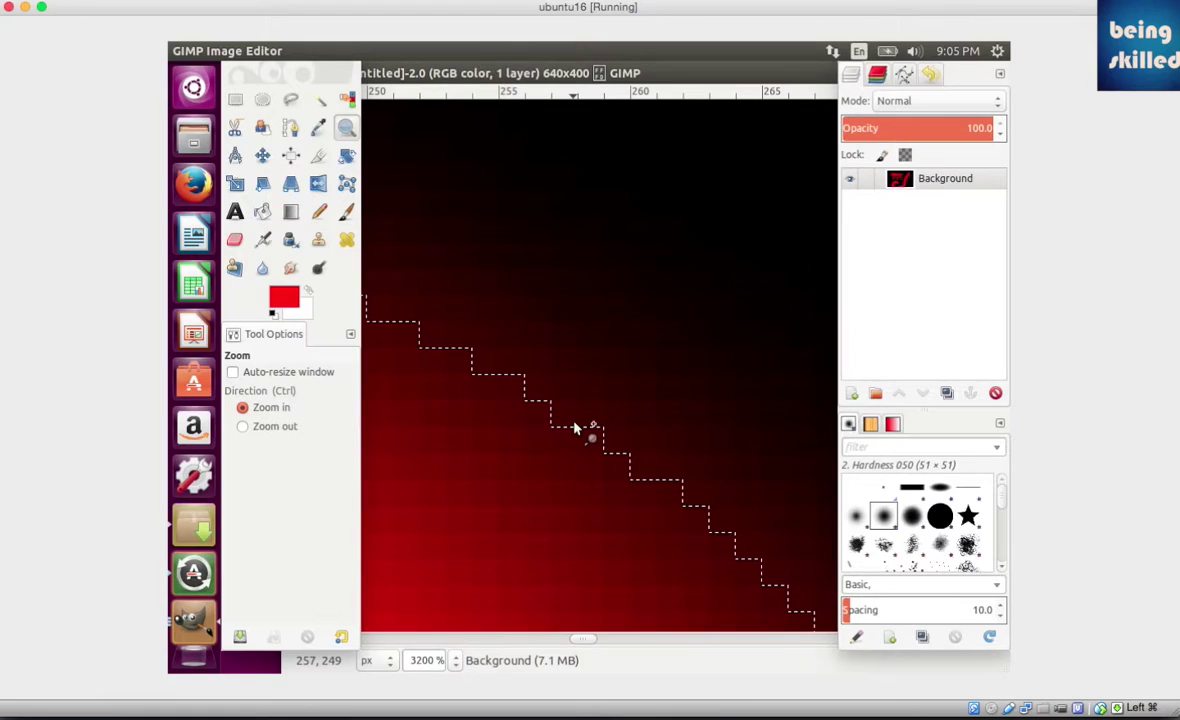
Step: Clear the selection around the curved red stroke, with the whole stroke back in view at 100%
{"action": "left_click", "coordinate": [272, 427]}
{"action": "left_click", "coordinate": [573, 351]}
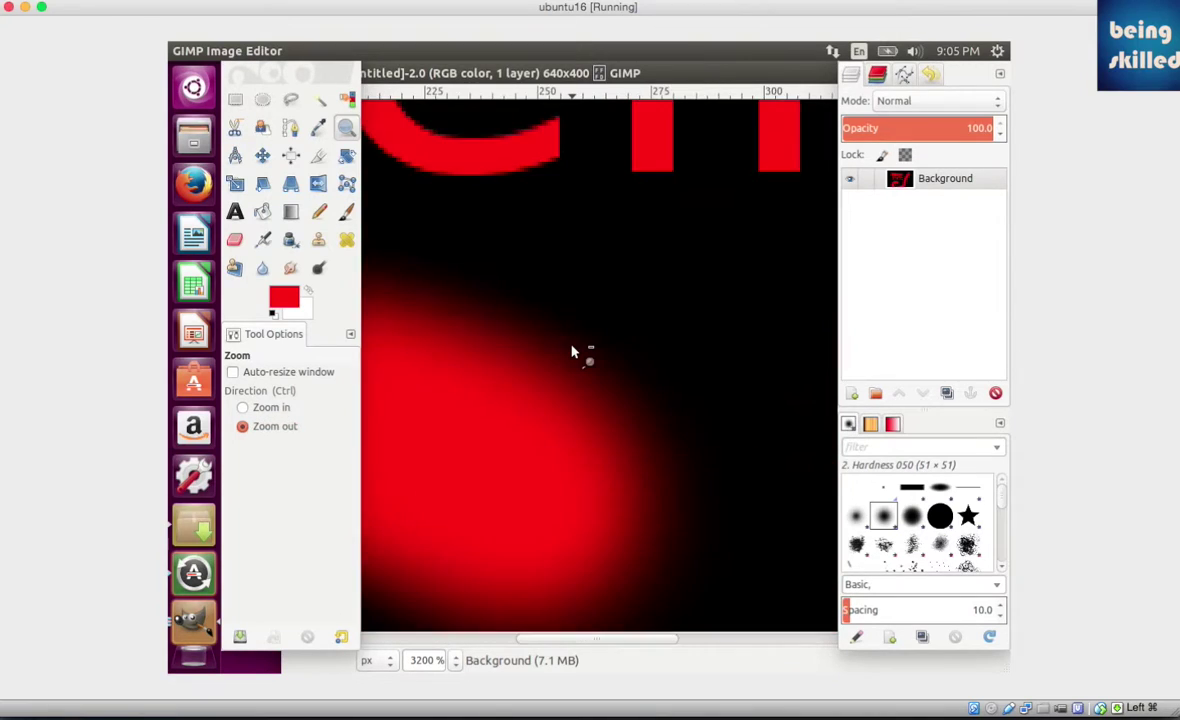
{"action": "left_click", "coordinate": [573, 351]}
{"action": "left_click", "coordinate": [573, 351]}
{"action": "left_click", "coordinate": [573, 351]}
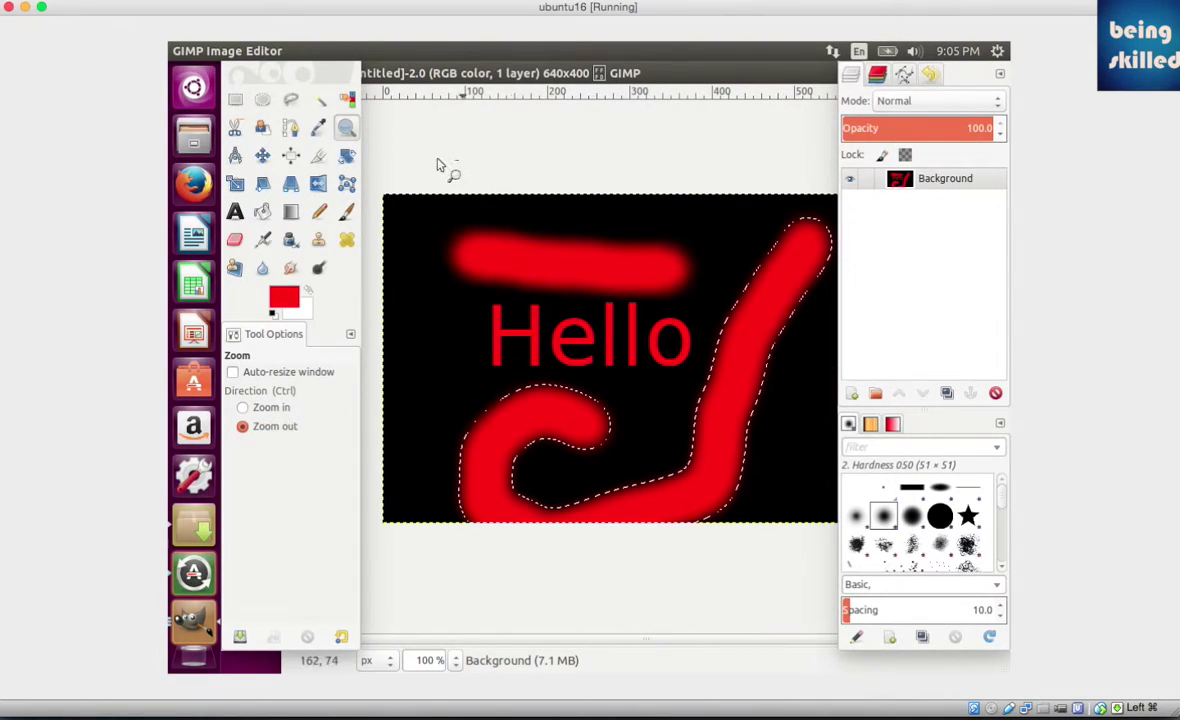
{"action": "mouse_move", "coordinate": [250, 53]}
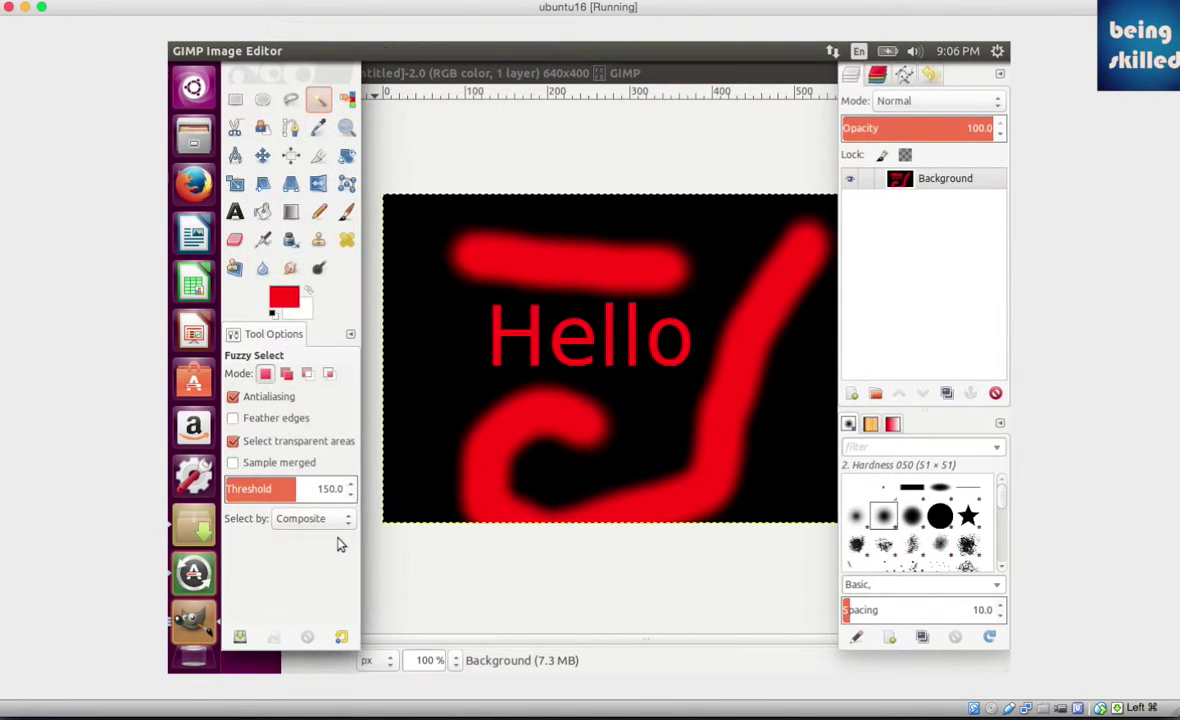
Step: Set the fuzzy selection threshold to 180 and select from the curled end of the curved red stroke
{"action": "left_click", "coordinate": [326, 489]}
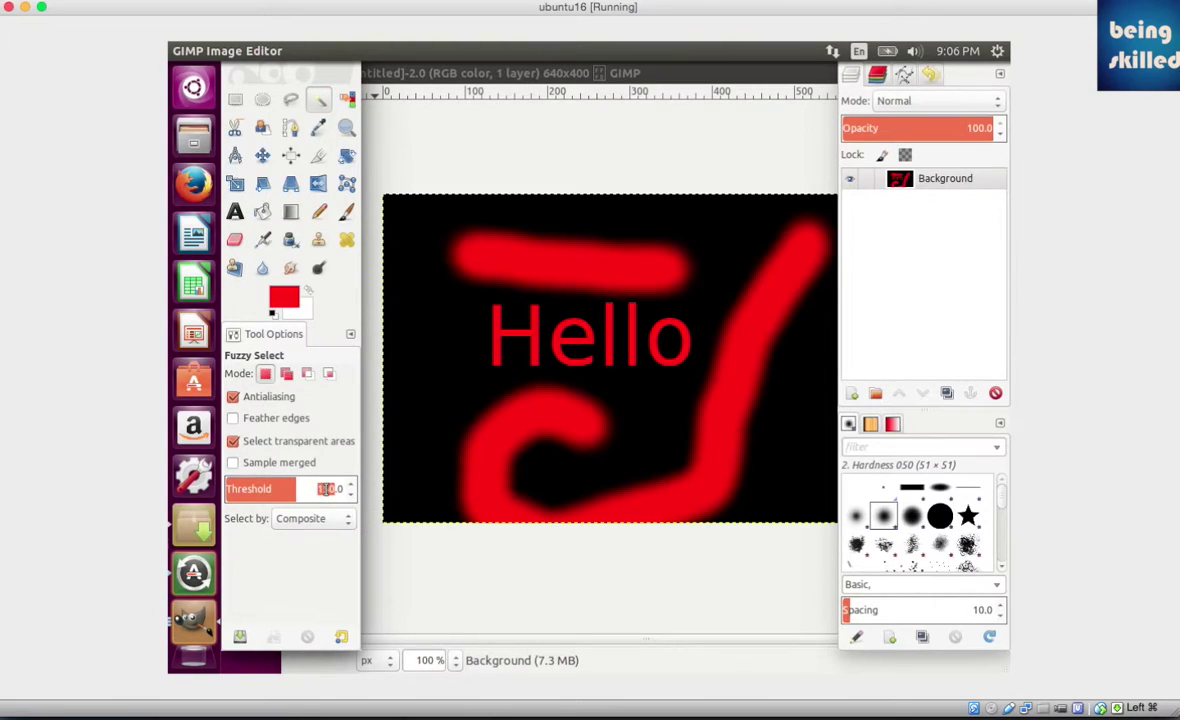
{"action": "type", "text": "180"}
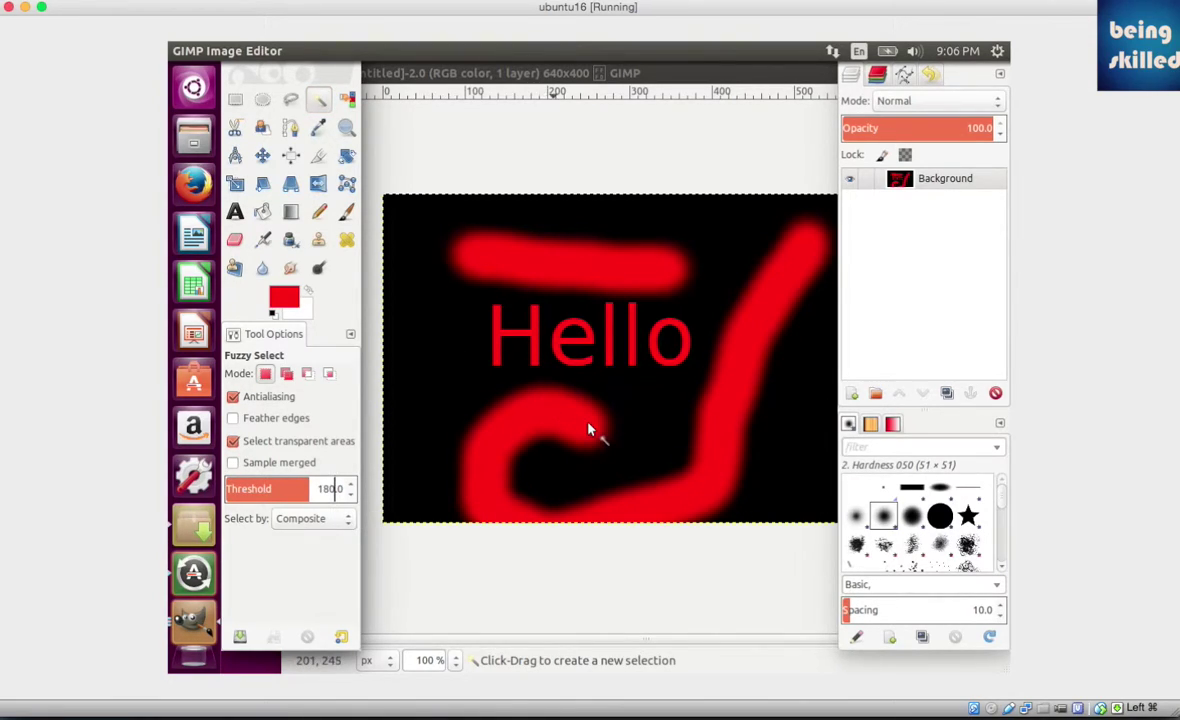
{"action": "left_click", "coordinate": [586, 429]}
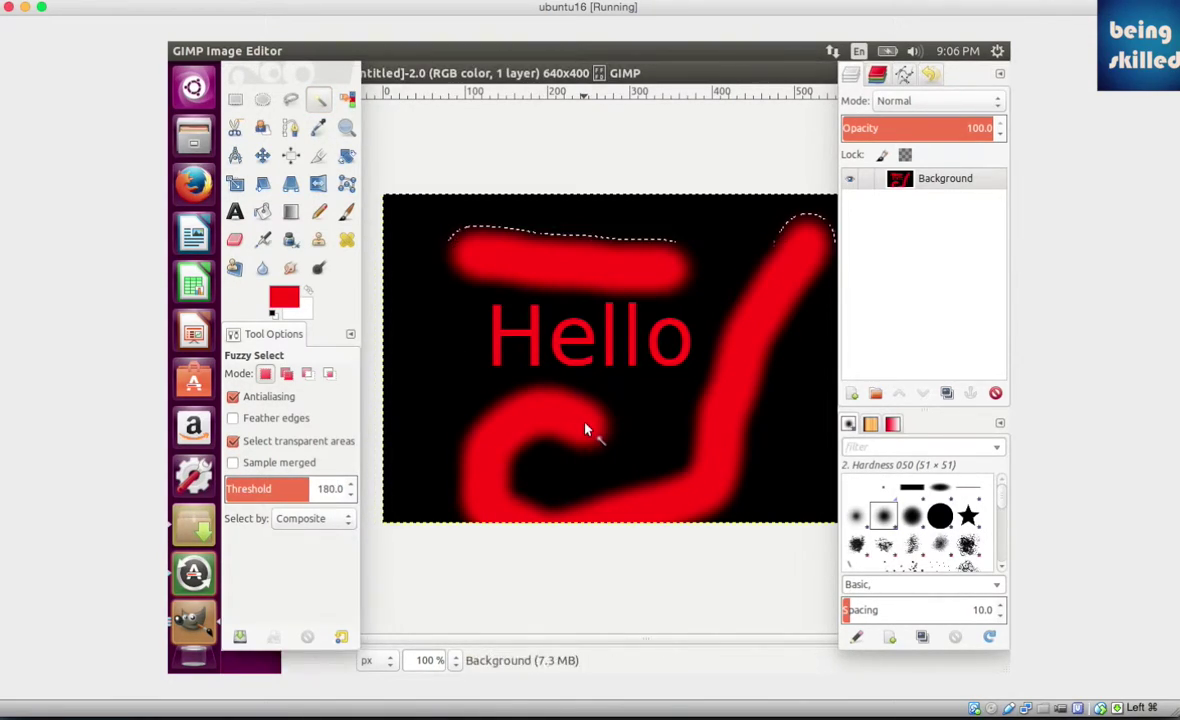